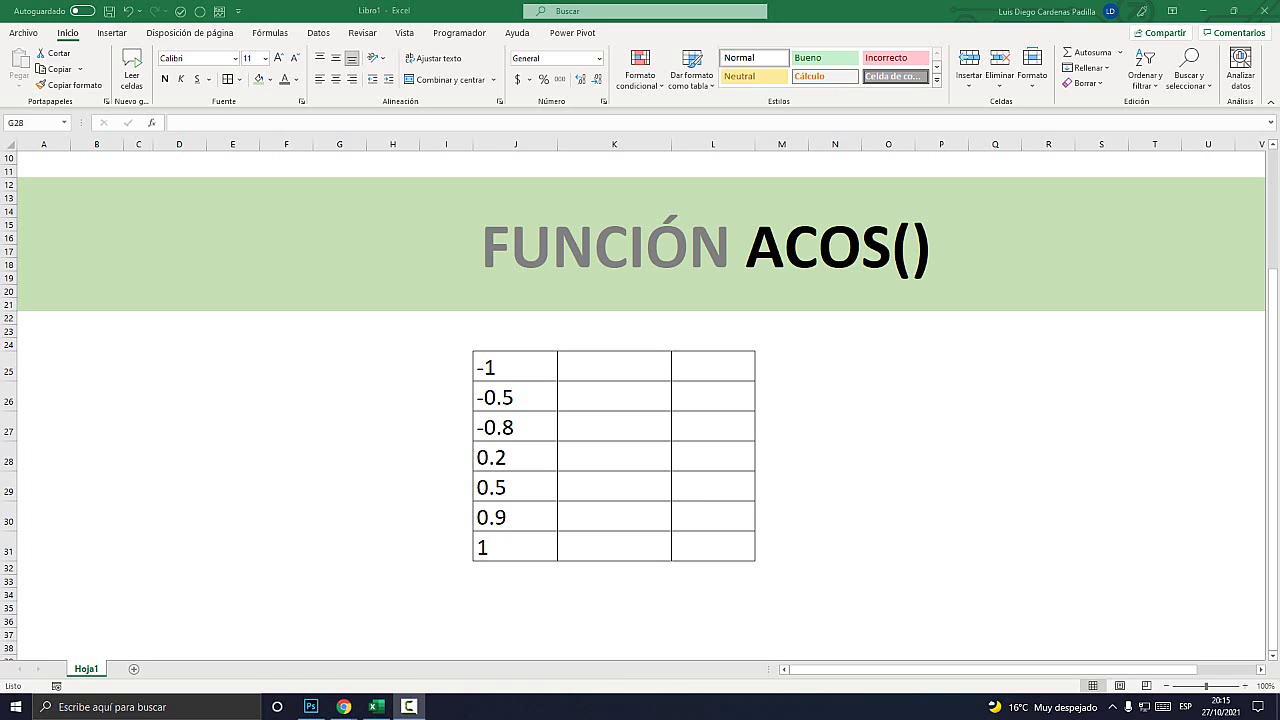
Step: Select the ACOS() part of the sheet title, leaving the title unchanged
double_click(752, 248)
left_click_drag(681, 245, 866, 245)
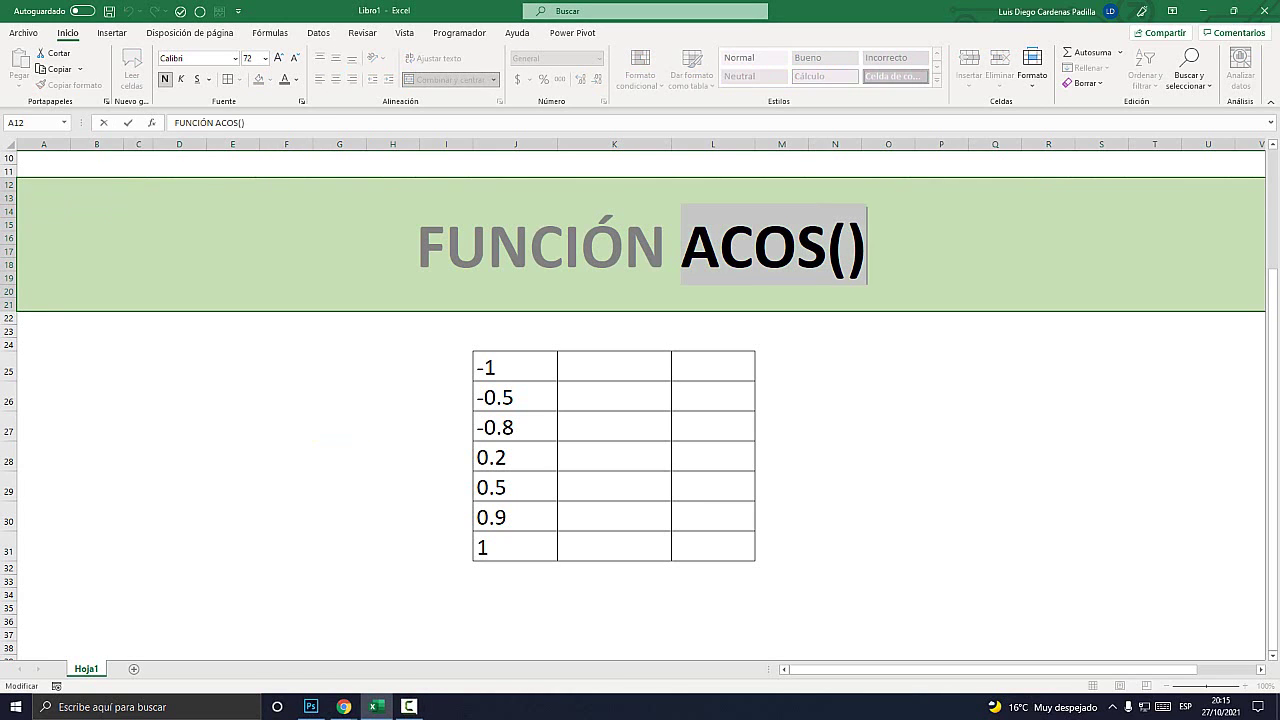
left_click(888, 396)
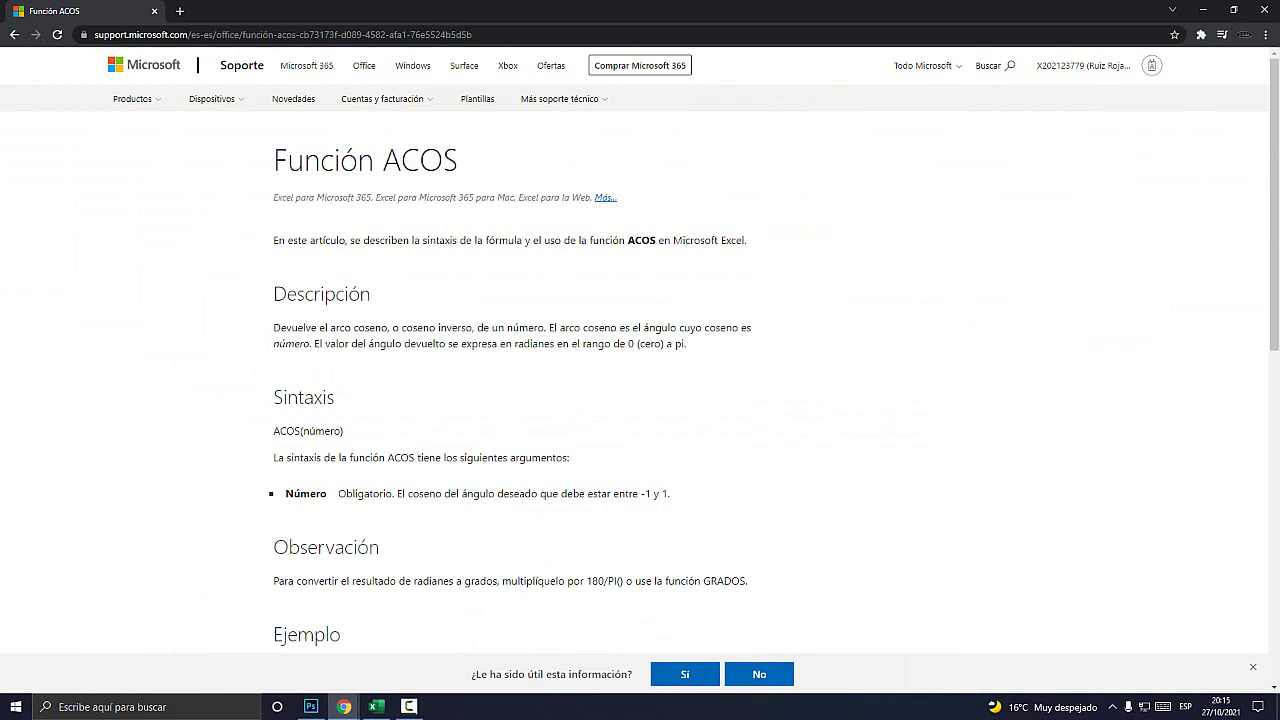
Step: Highlight ACOS, the arc cosine definition and the radian result range in Descripción
double_click(420, 160)
left_click_drag(274, 327, 388, 327)
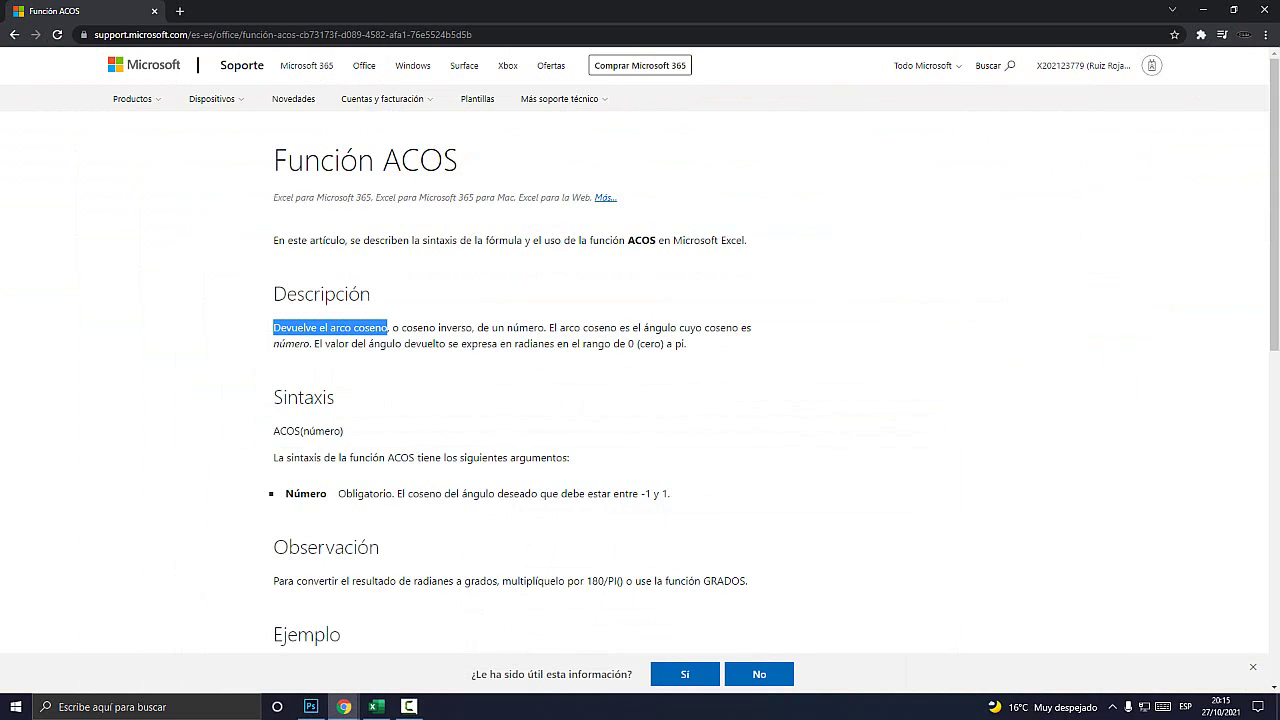
left_click_drag(466, 327, 392, 327)
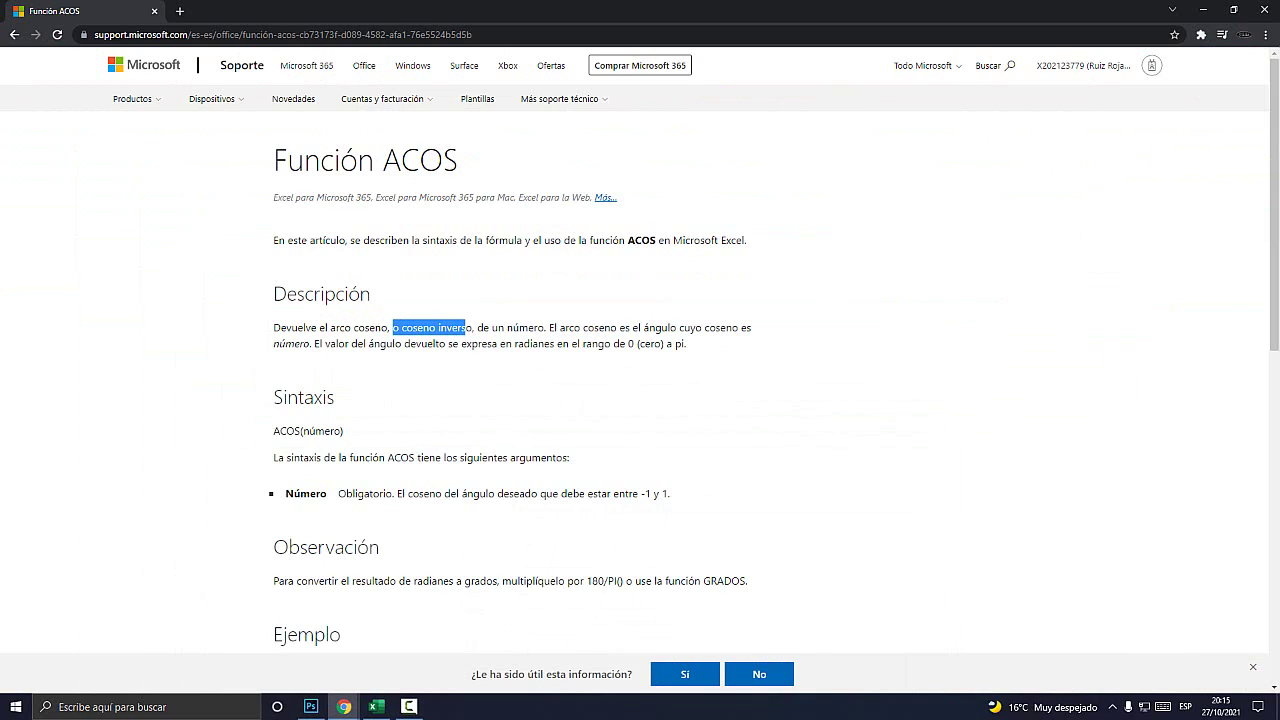
left_click_drag(618, 327, 684, 327)
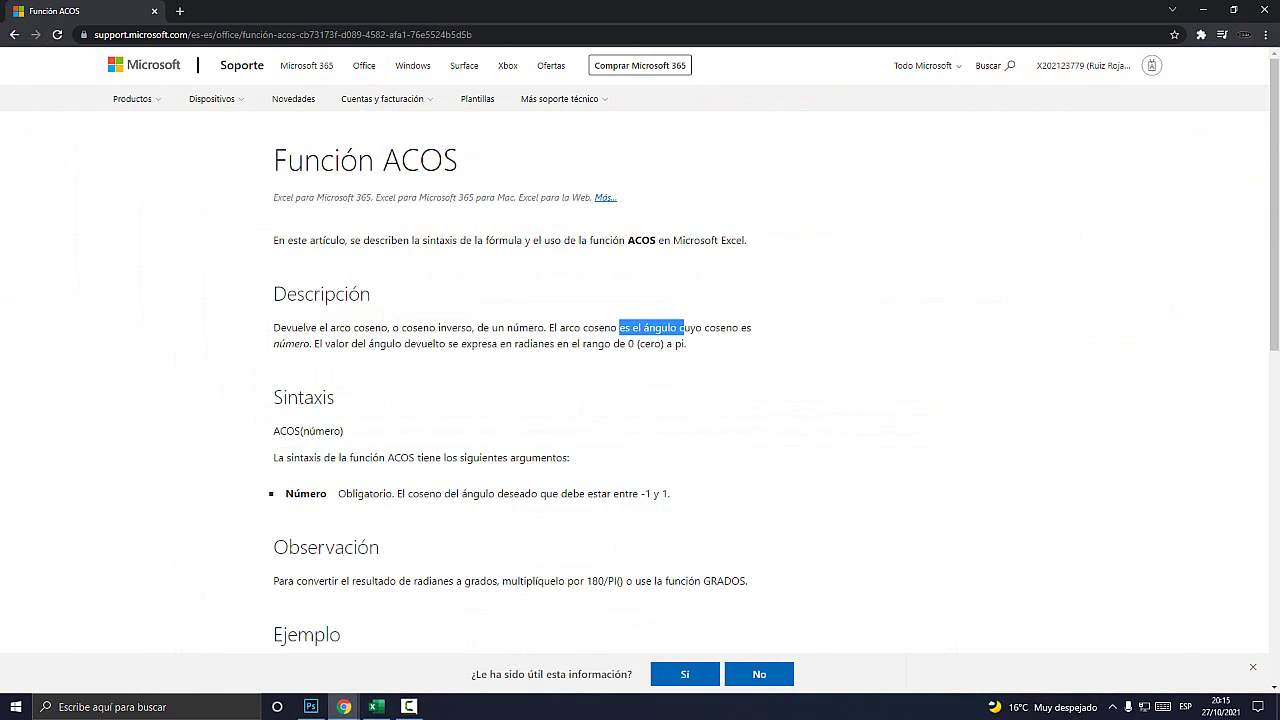
left_click_drag(356, 343, 686, 343)
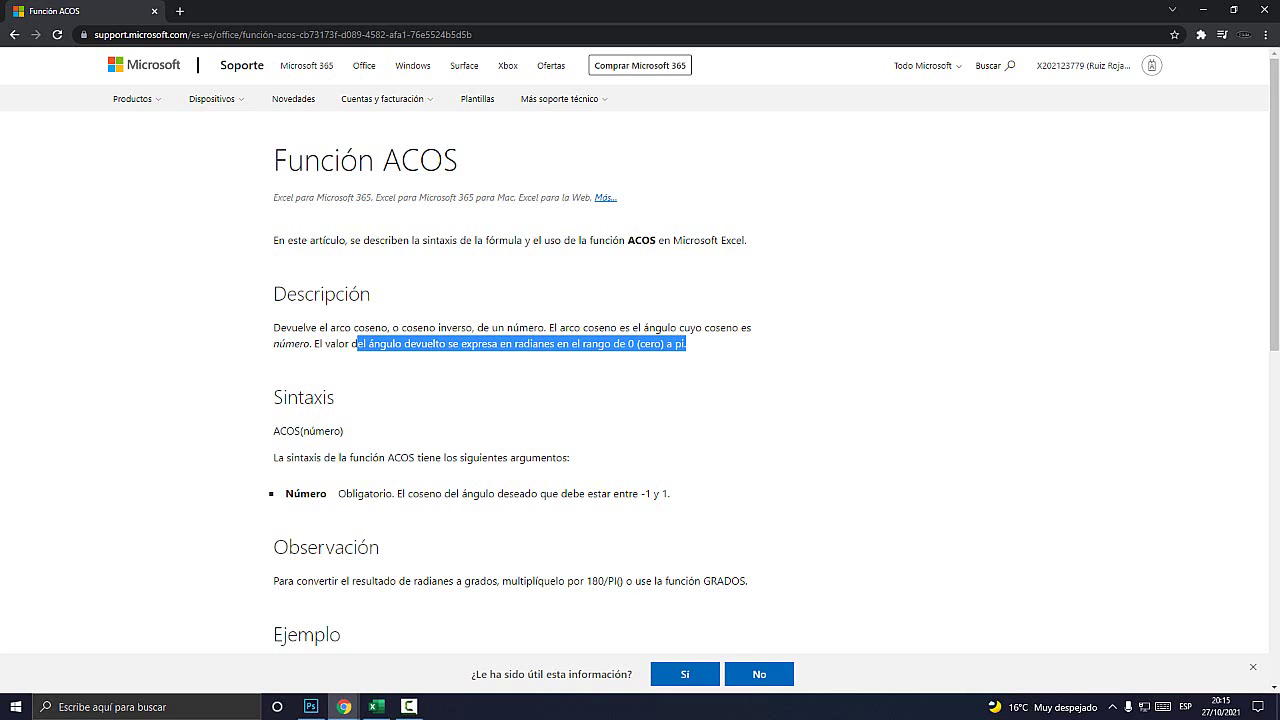
Step: Highlight the ACOS(número) syntax and the -1 to 1 argument range under Sintaxis
double_click(303, 397)
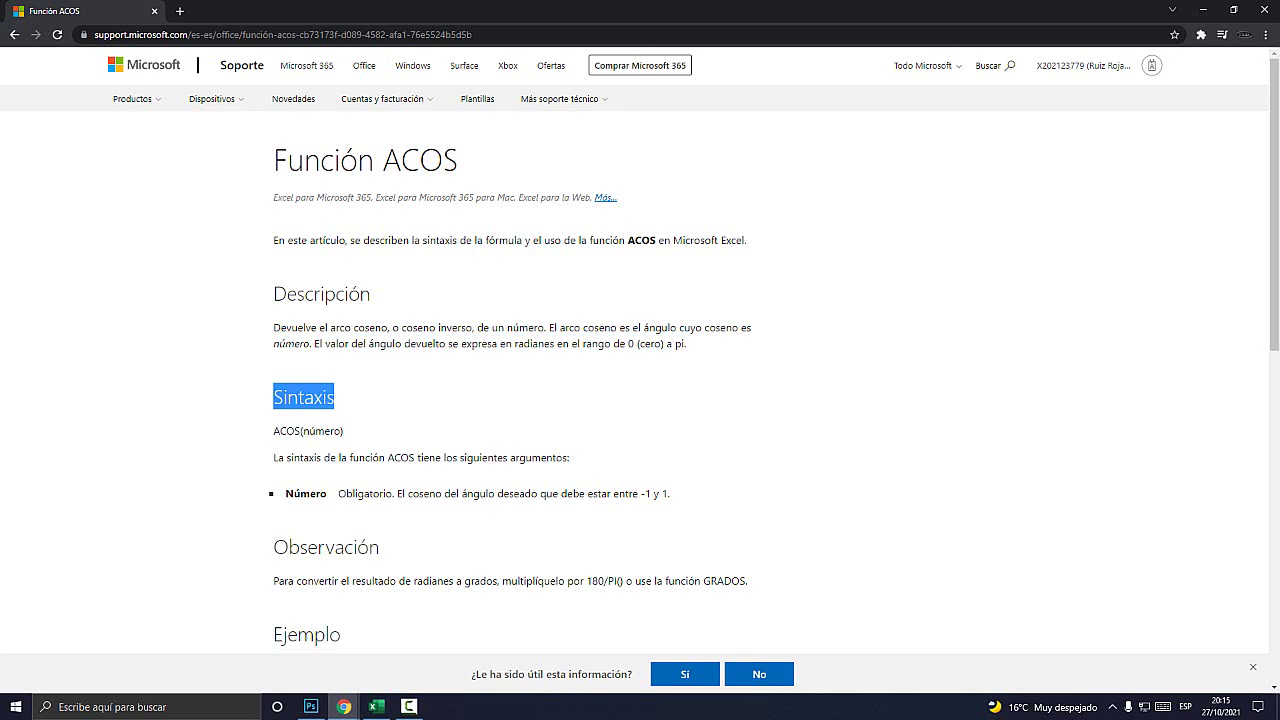
scroll(640, 351, "down", 2)
double_click(308, 297)
left_click(308, 297)
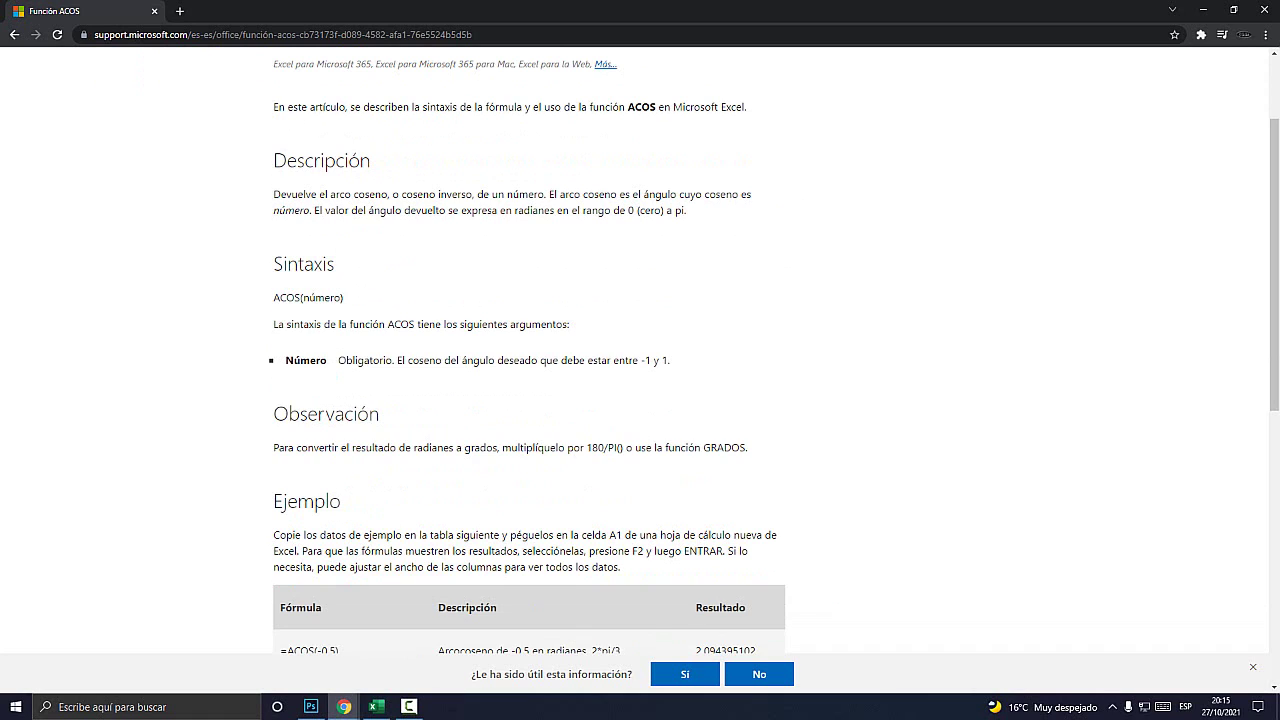
left_click_drag(273, 297, 300, 297)
mouse_move(327, 360)
left_mouse_down()
mouse_move(285, 360)
mouse_move(638, 360)
left_mouse_up()
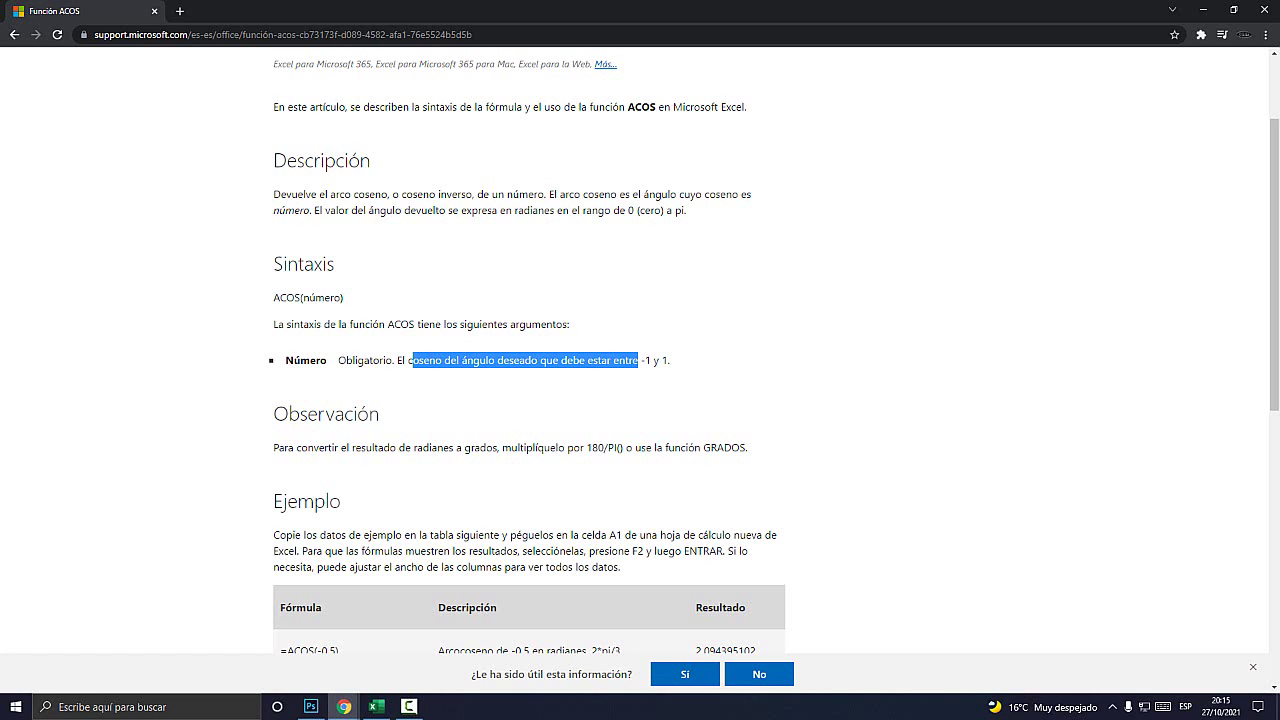
Step: Highlight the radians-to-degrees note with 180/PI() and GRADOS, then return to Excel
scroll(528, 400, "down", 2)
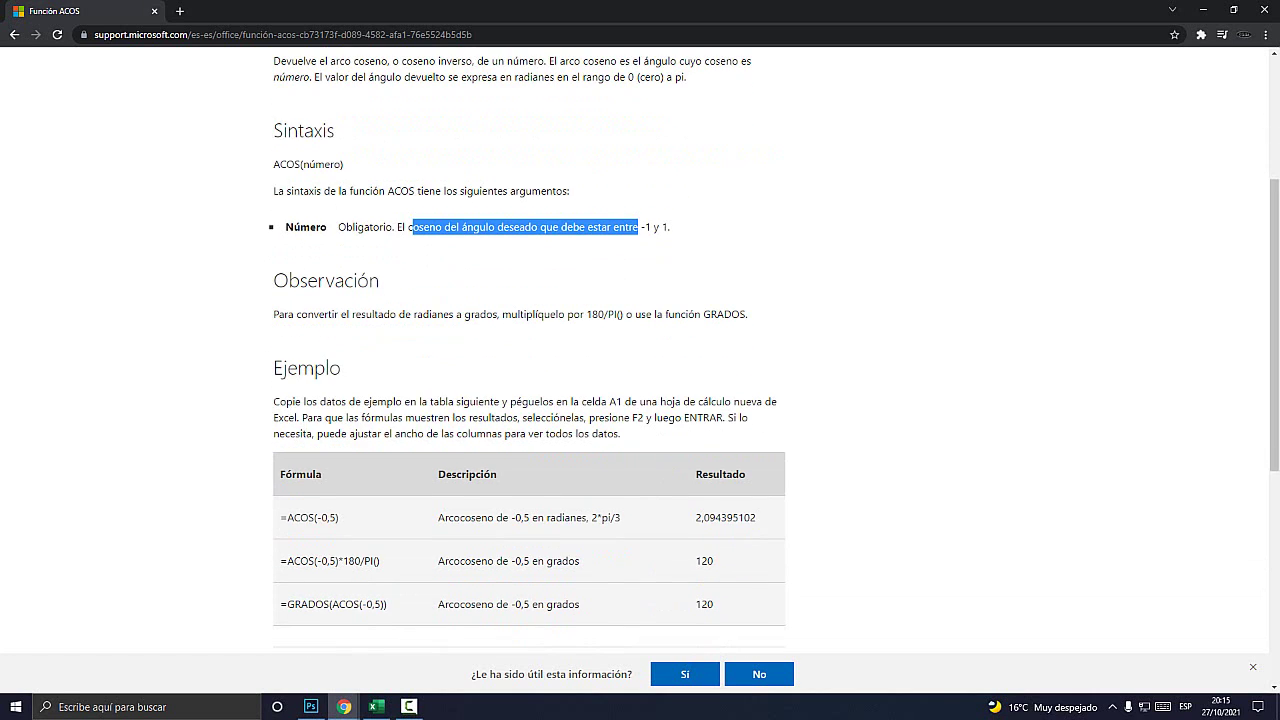
left_click_drag(273, 314, 424, 314)
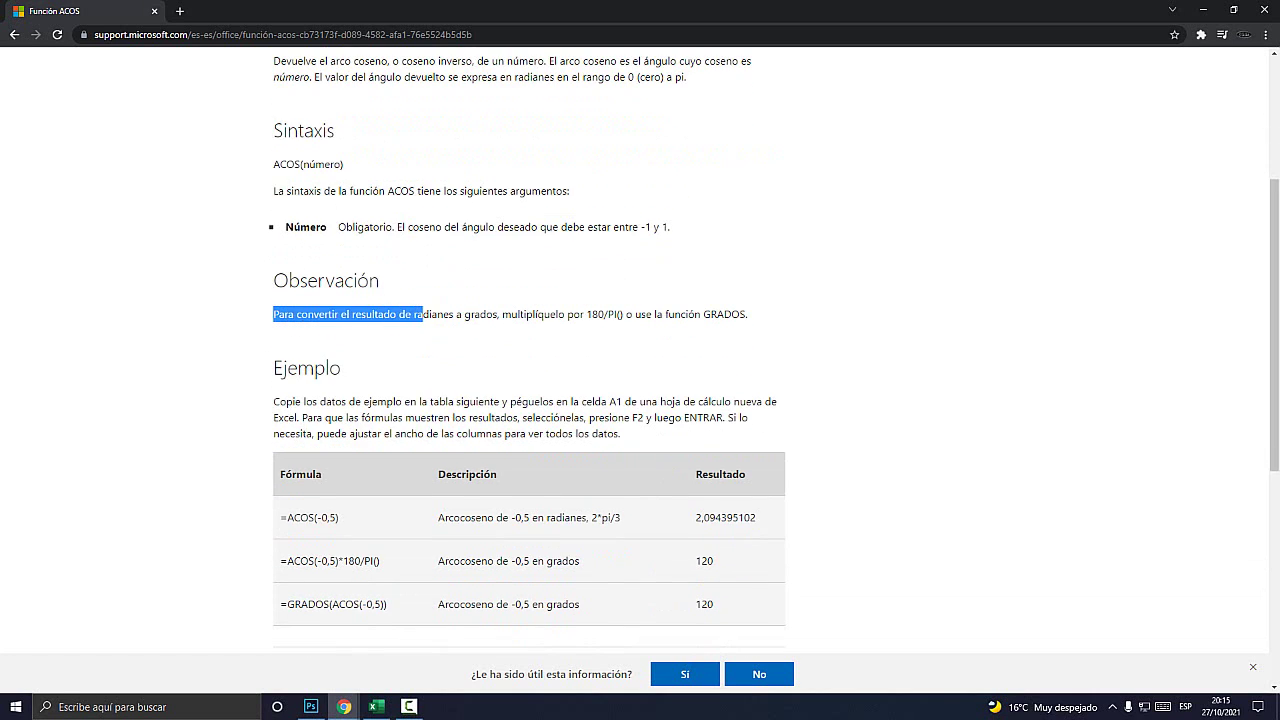
left_click(424, 314)
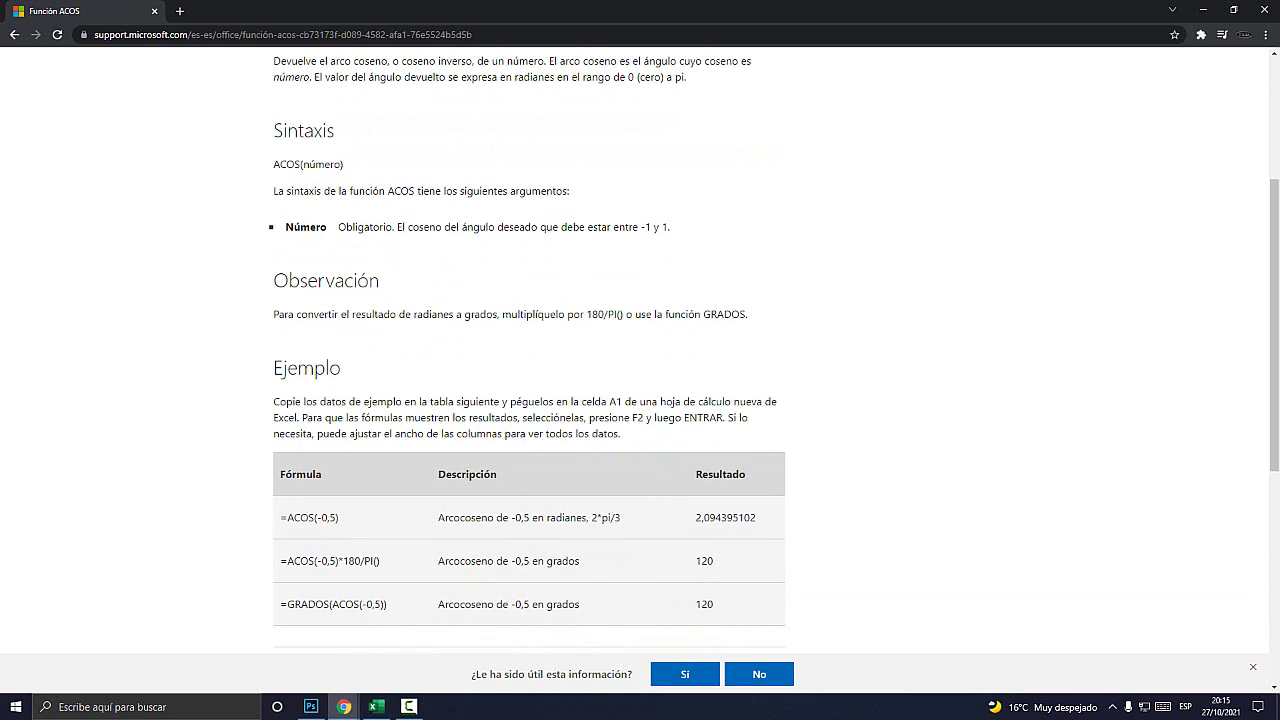
left_click_drag(498, 314, 413, 314)
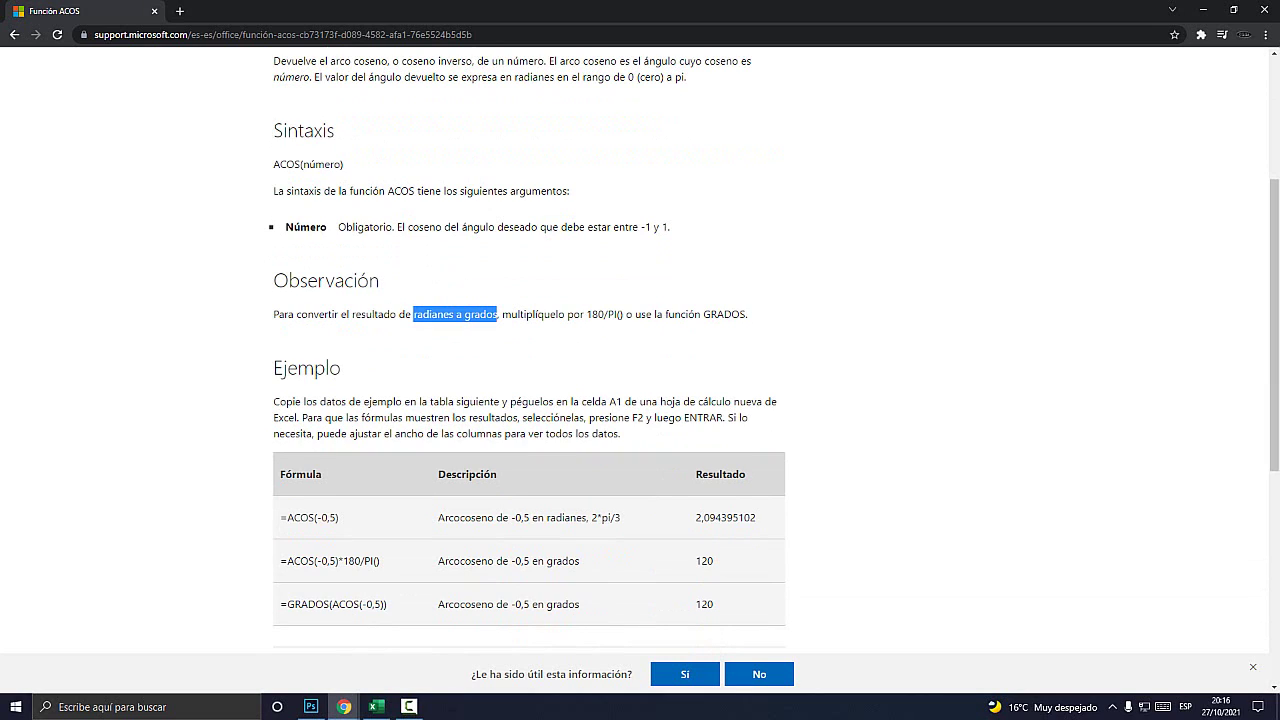
left_click_drag(586, 314, 626, 314)
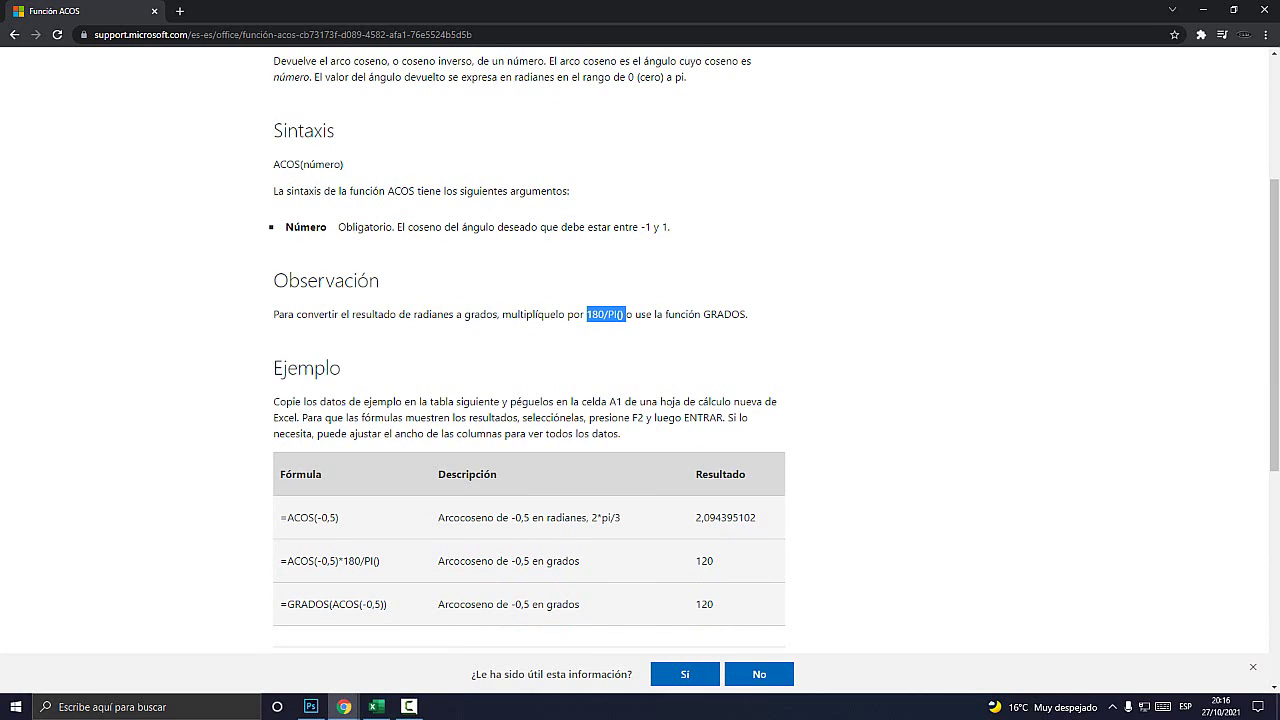
left_click(626, 314)
left_click_drag(626, 314, 748, 314)
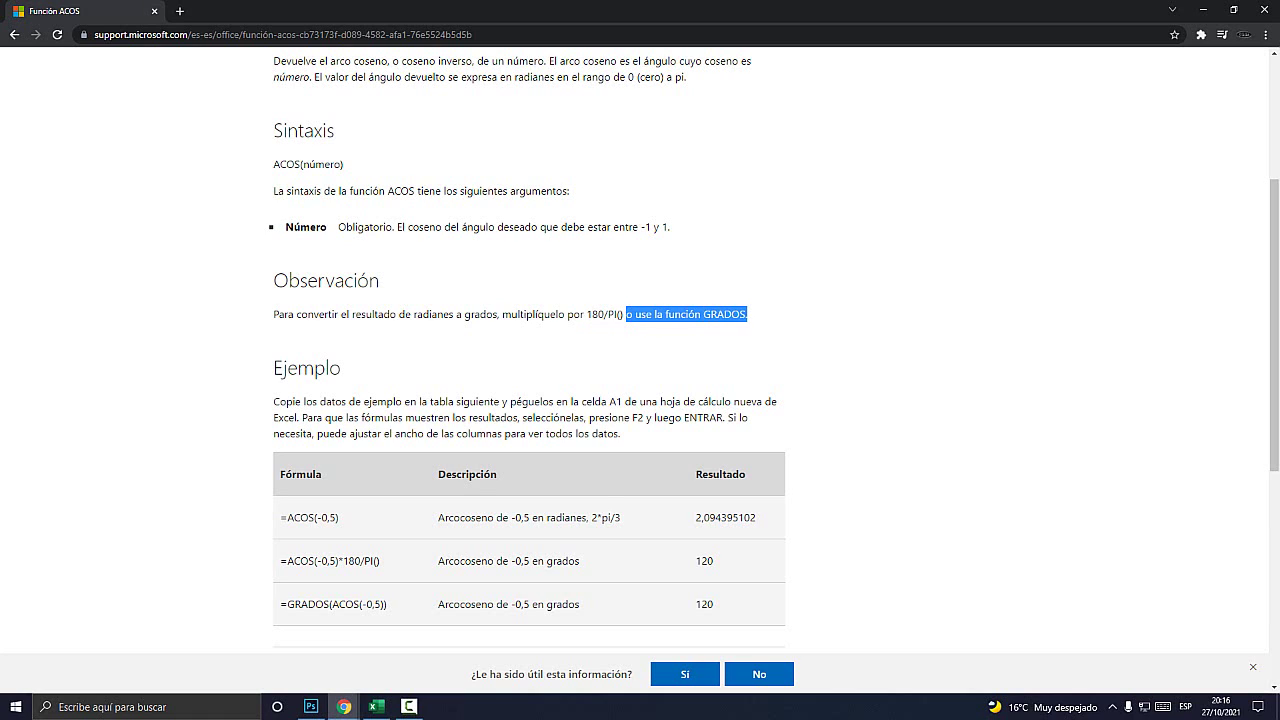
left_click(748, 314)
left_click(376, 706)
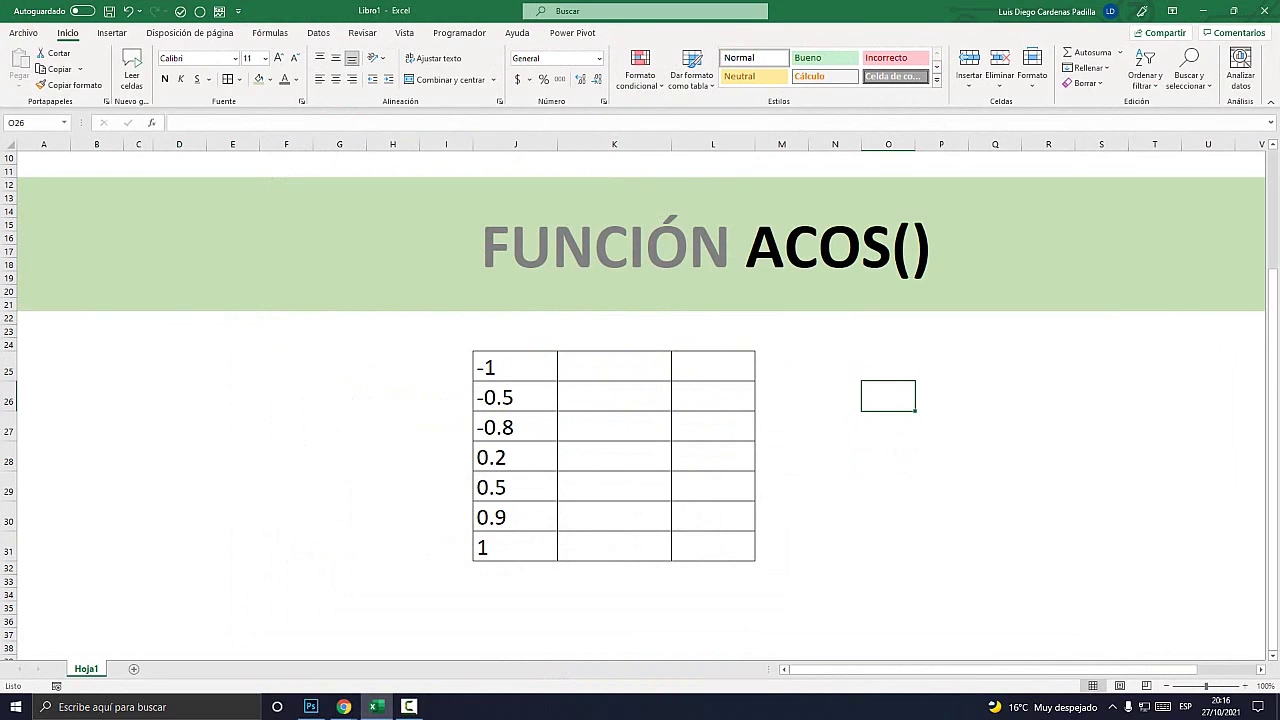
Step: Enter =ACOS(J25) in K25 for the -1 value
left_click(614, 366)
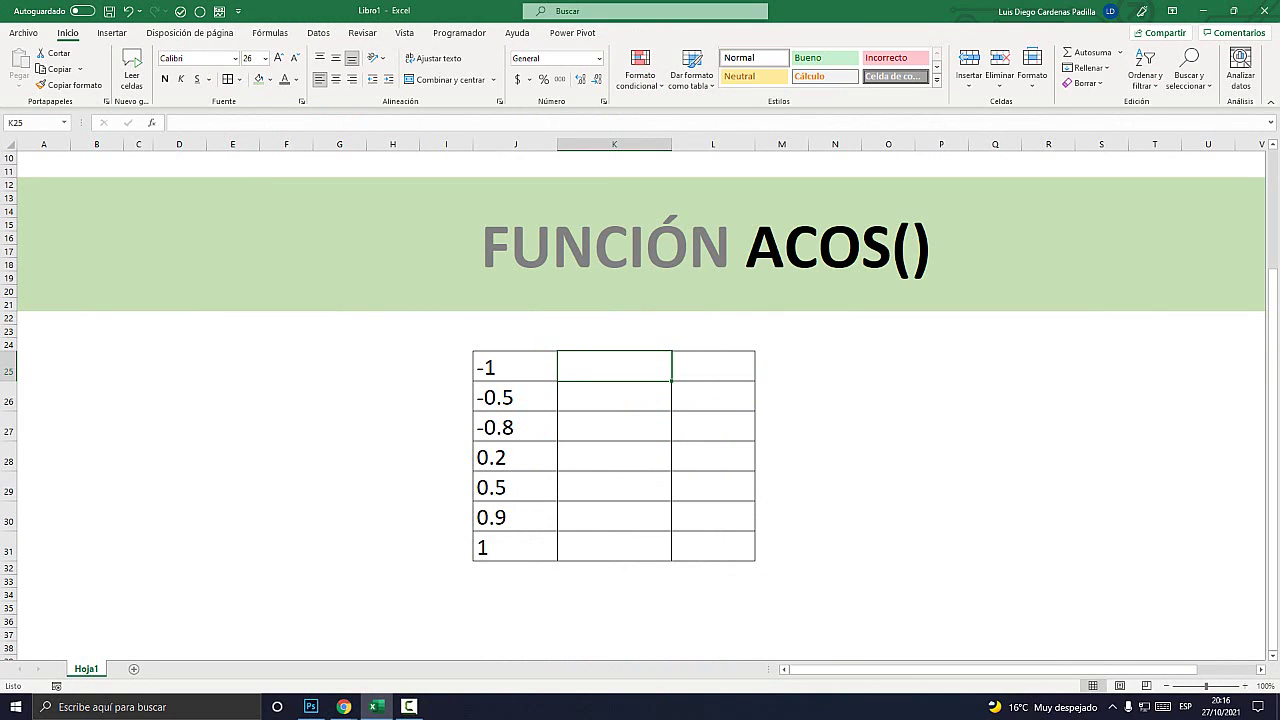
type("=")
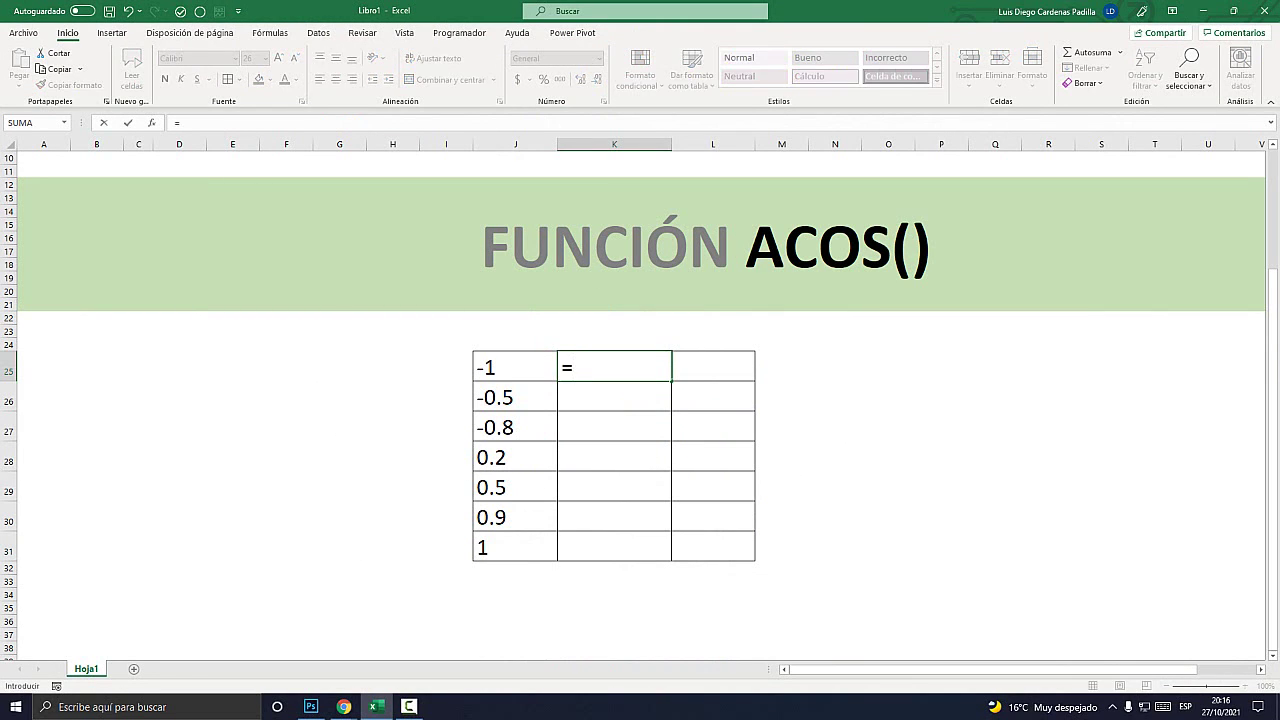
type("A")
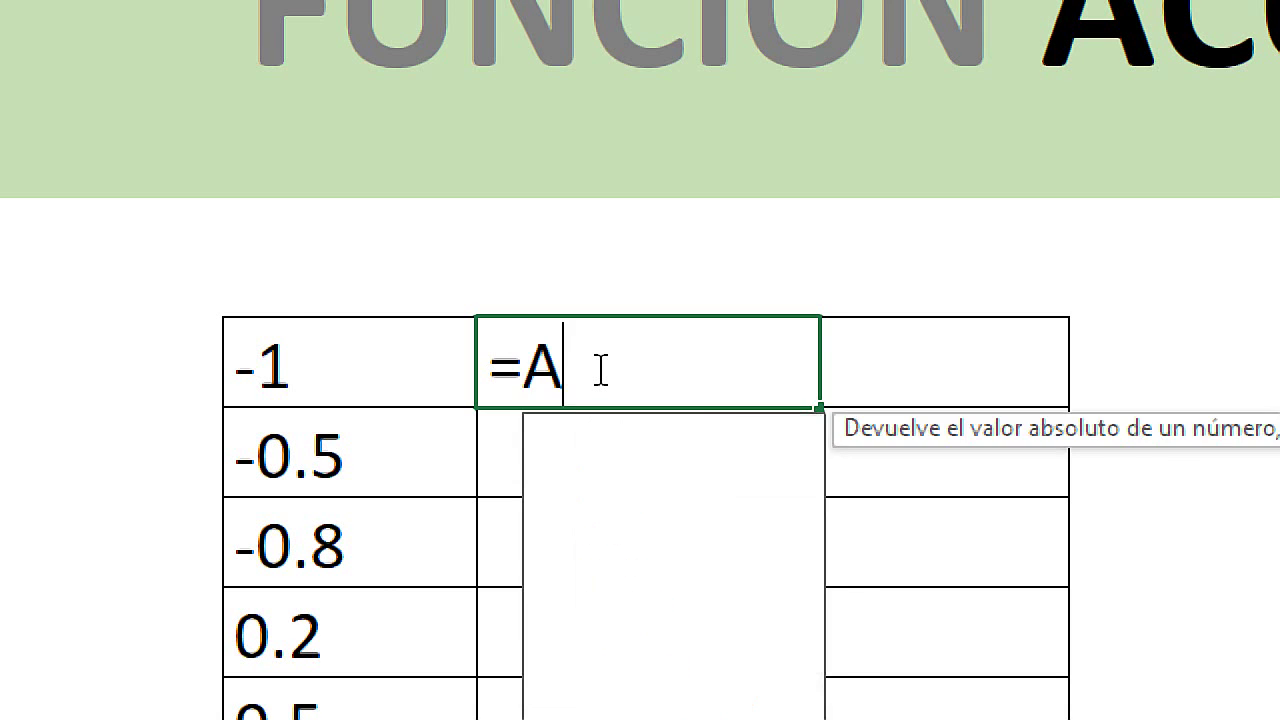
type("COS")
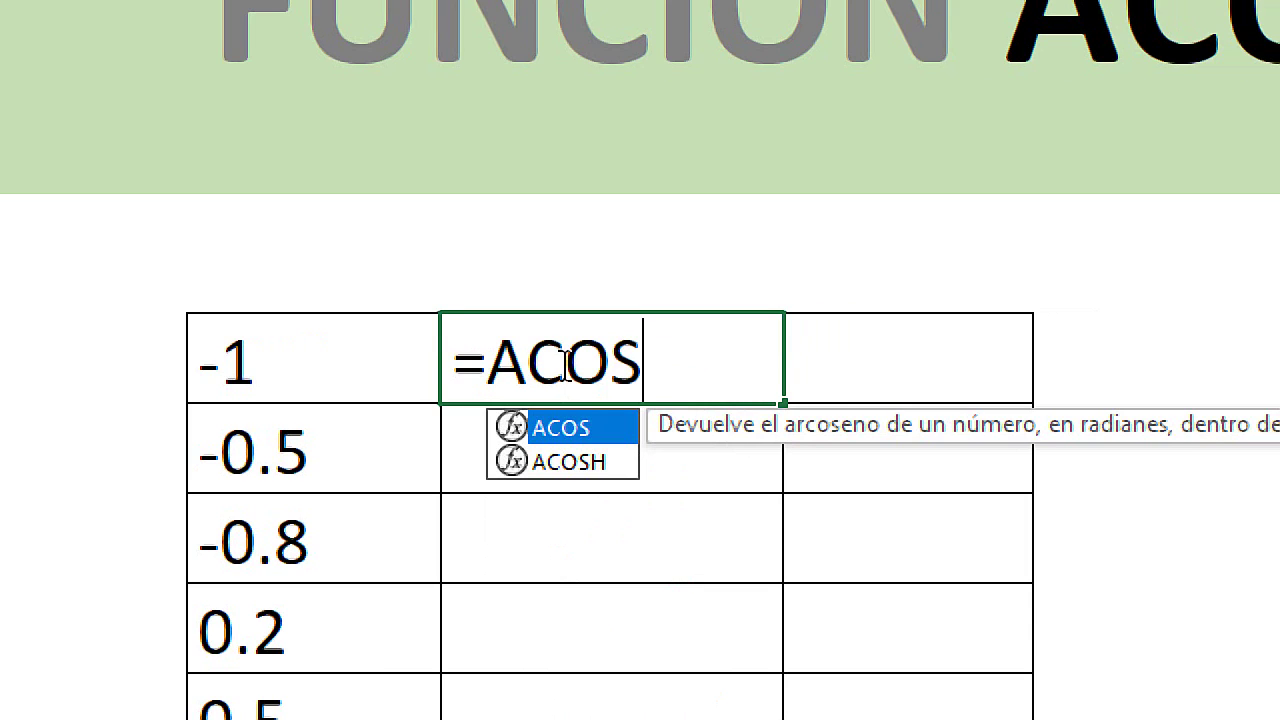
type("(")
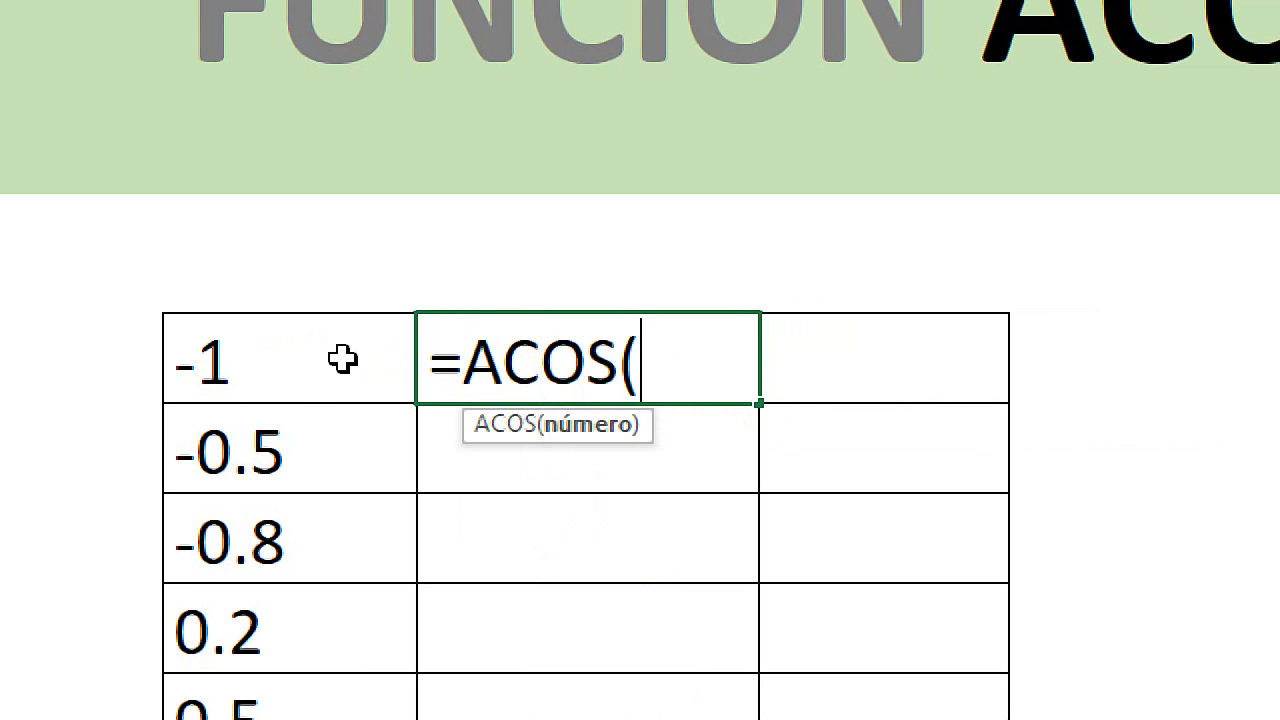
left_click(343, 357)
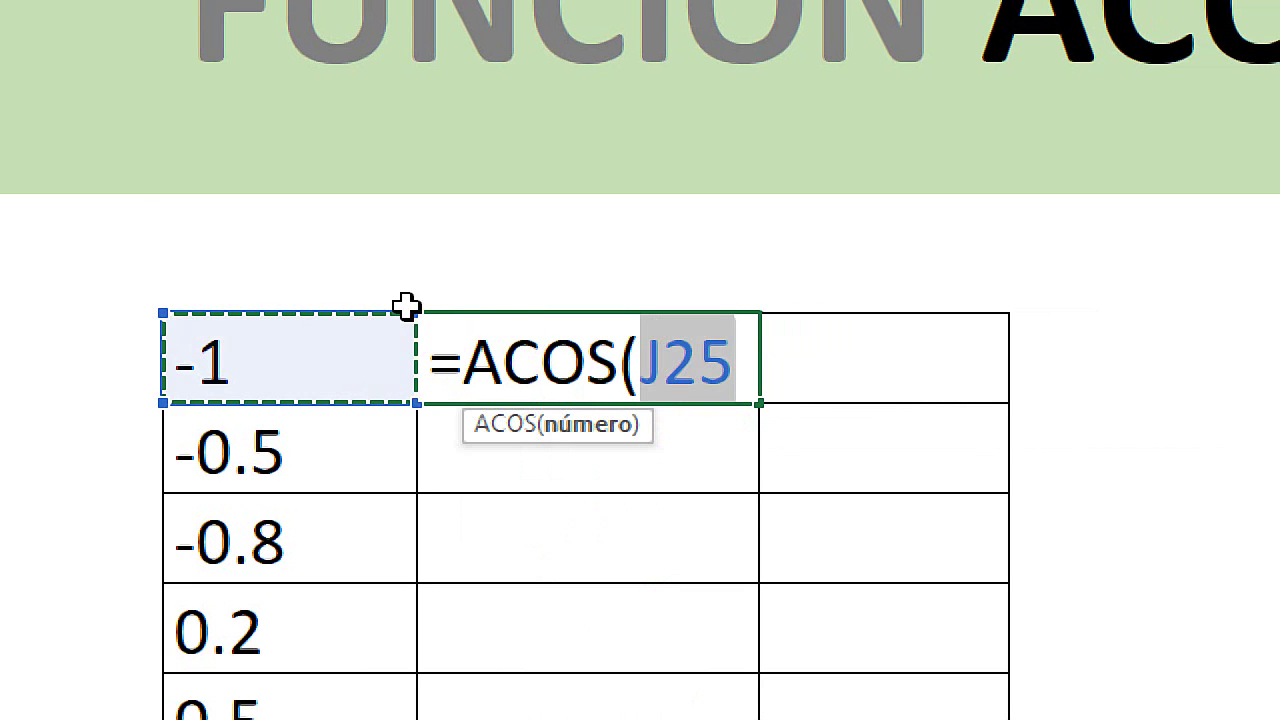
left_click(749, 357)
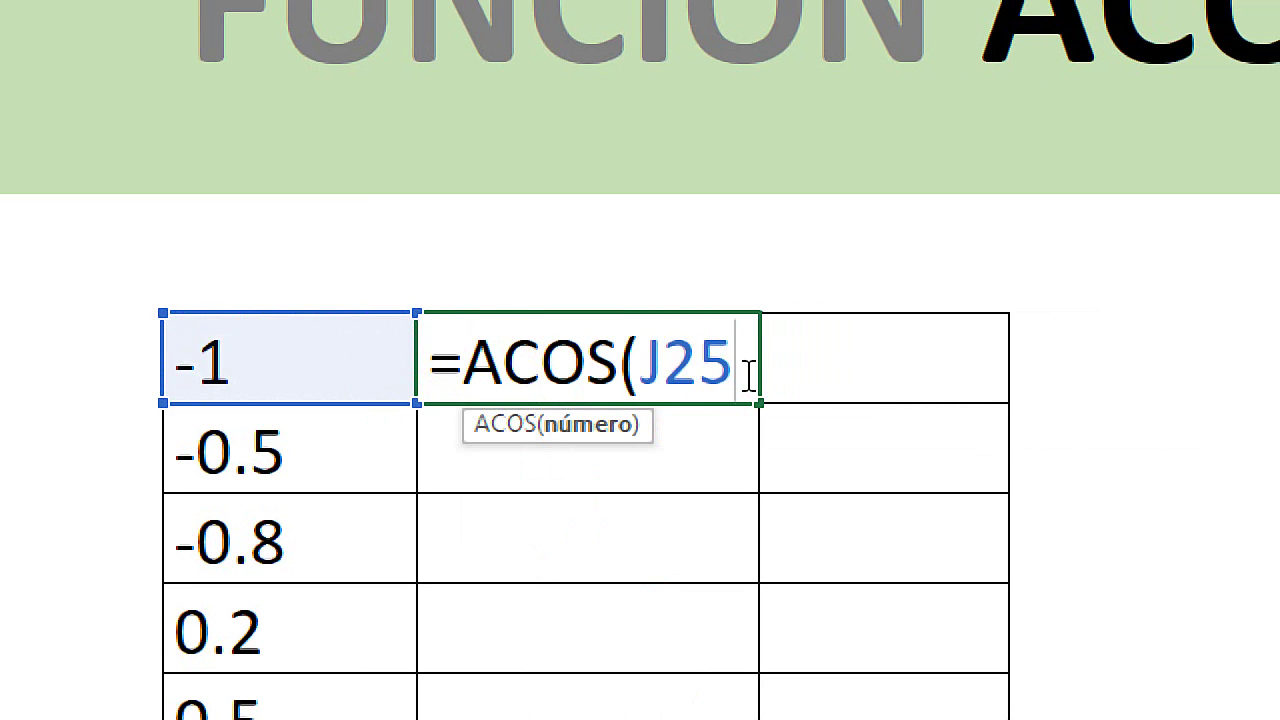
type(")")
key("Return")
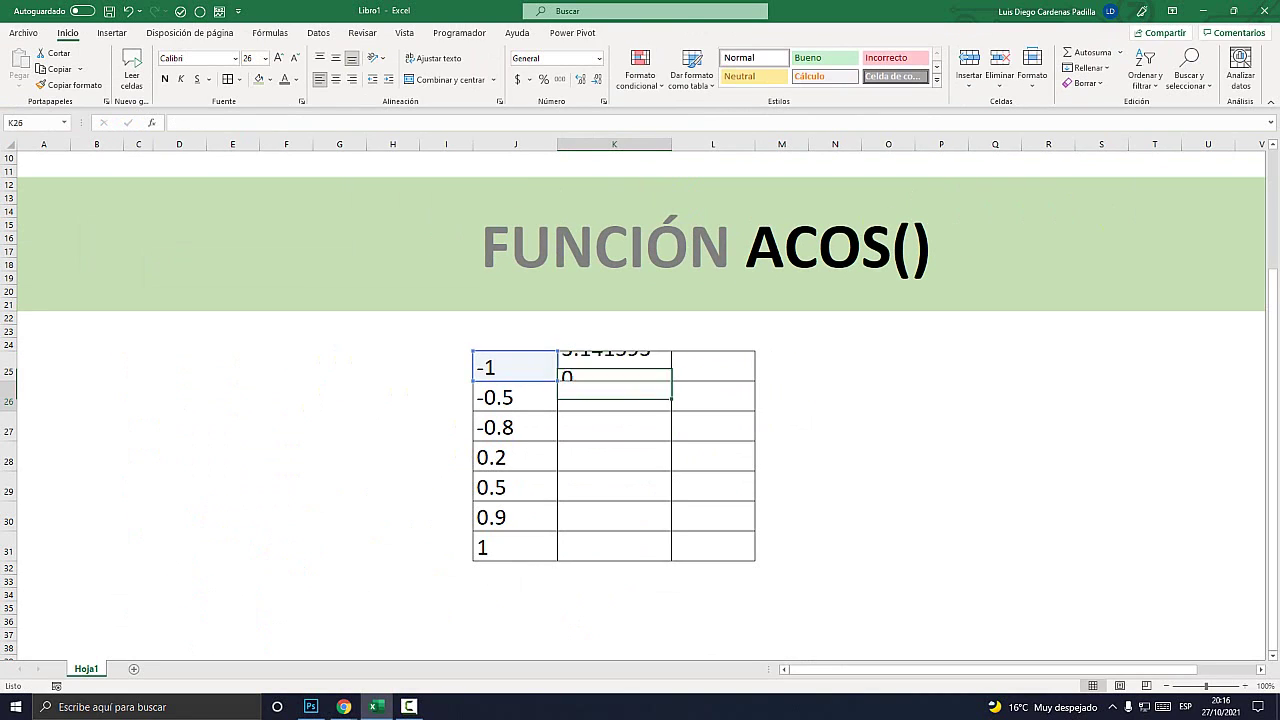
left_click(614, 367)
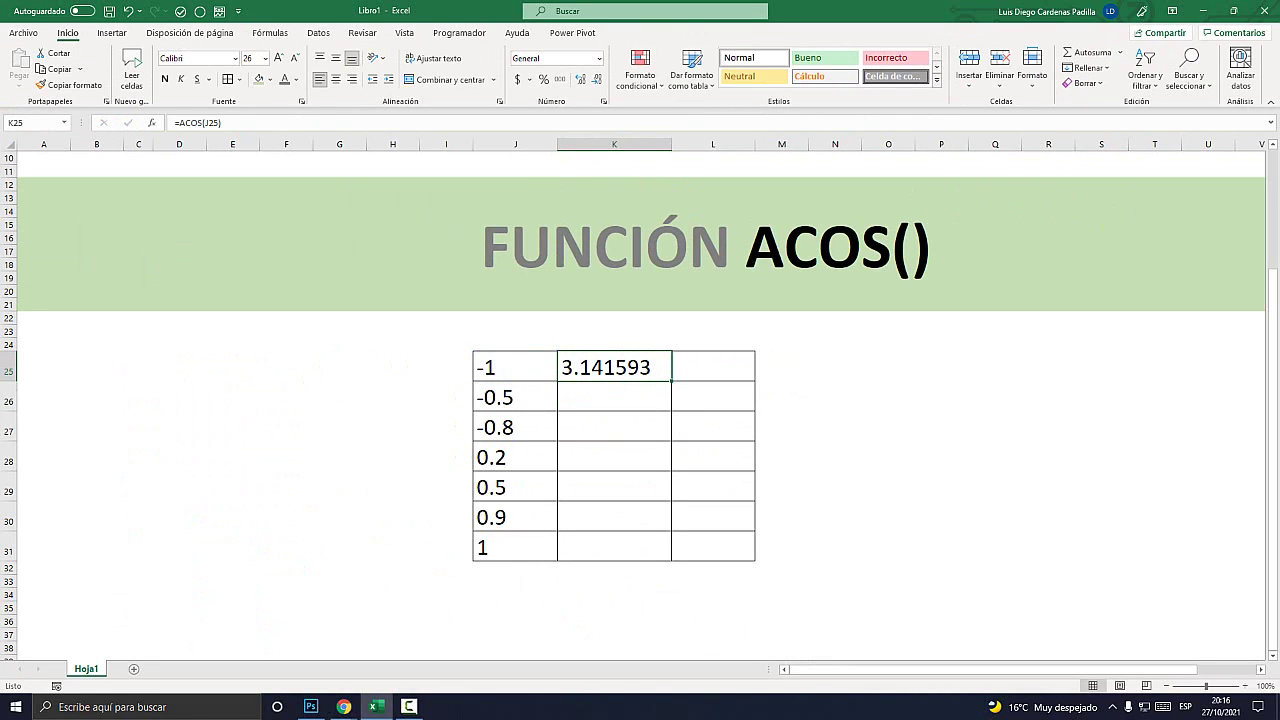
Step: Enter =ACOS(J26) in K26 and fill it down to K31
left_click(596, 399)
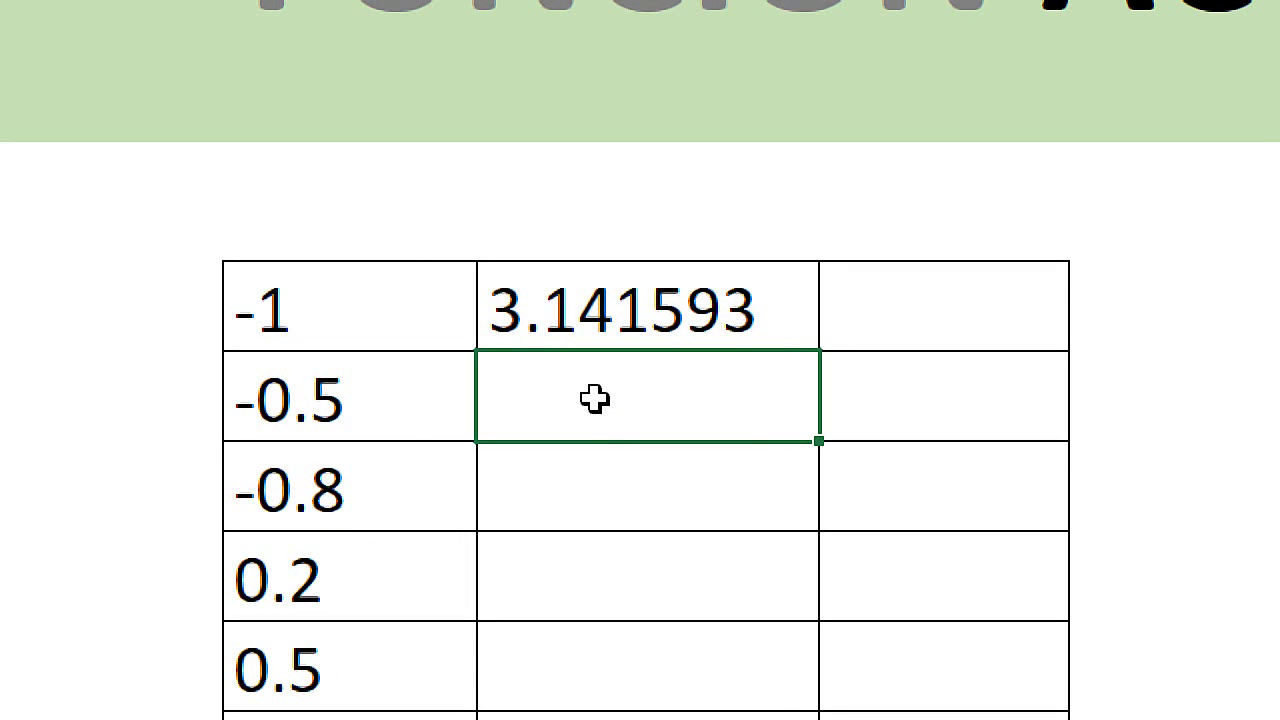
type("=ACOS")
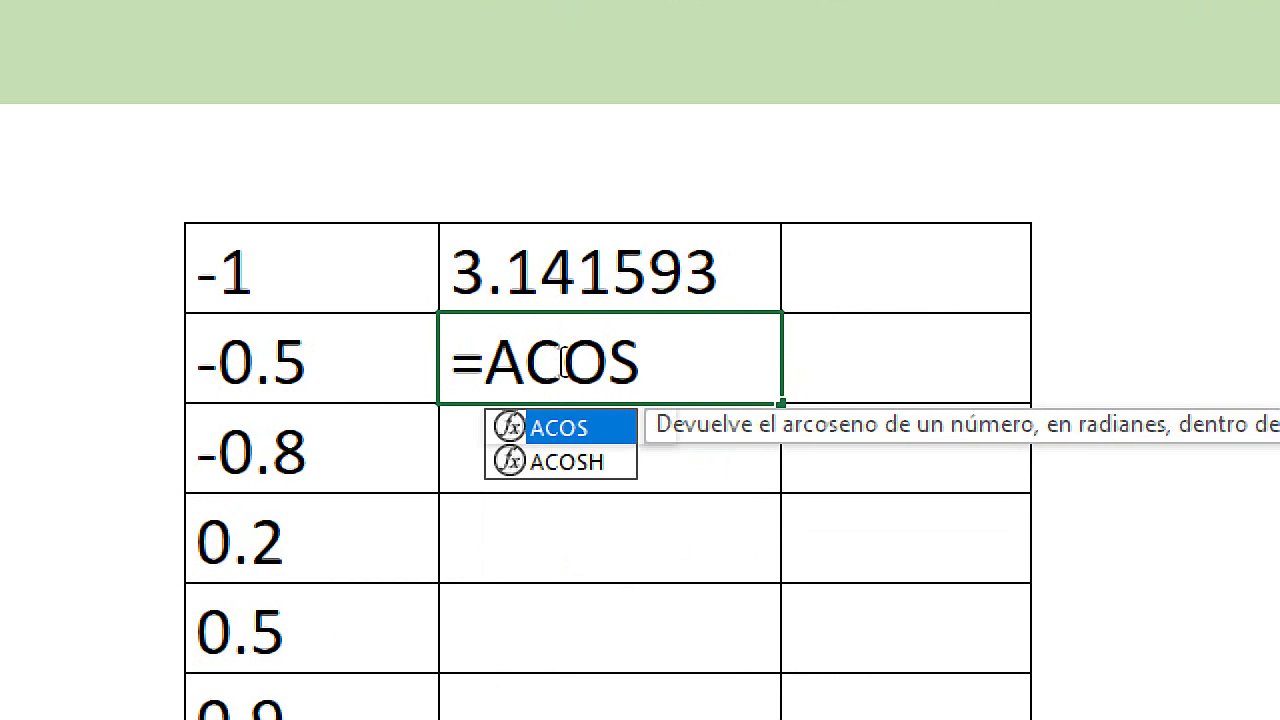
type("(")
left_click(295, 375)
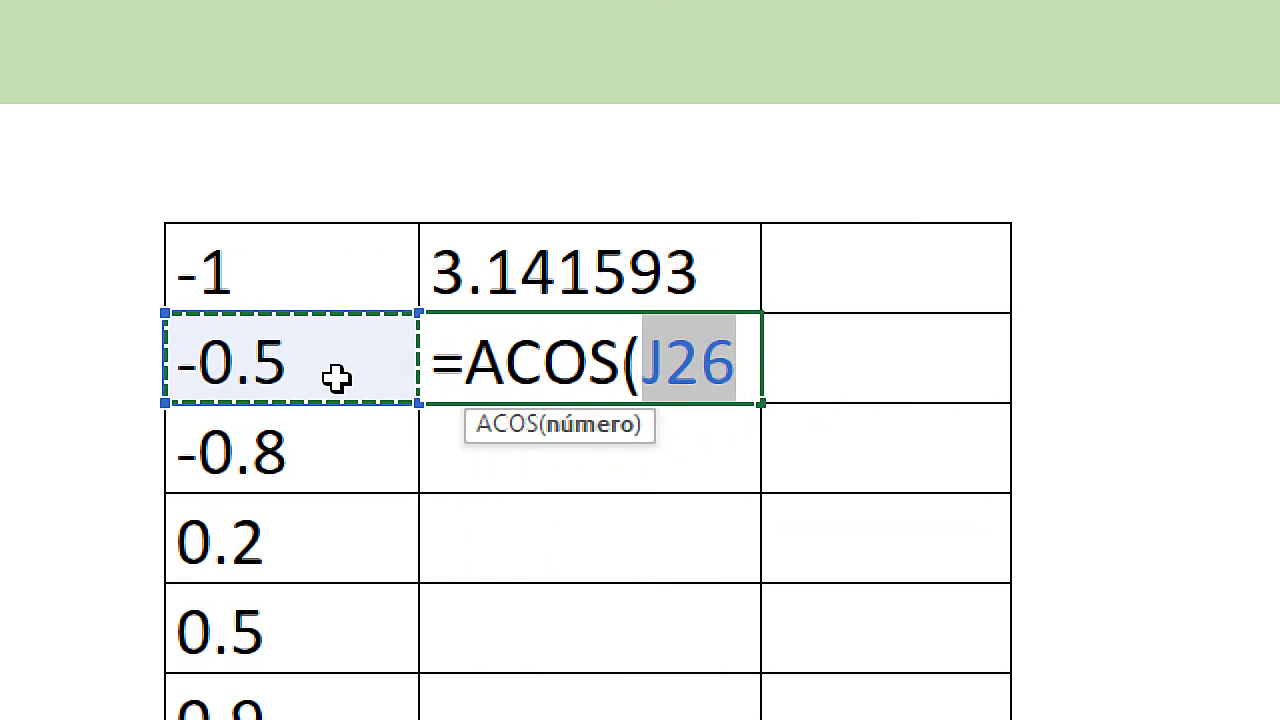
type(")")
key("Return")
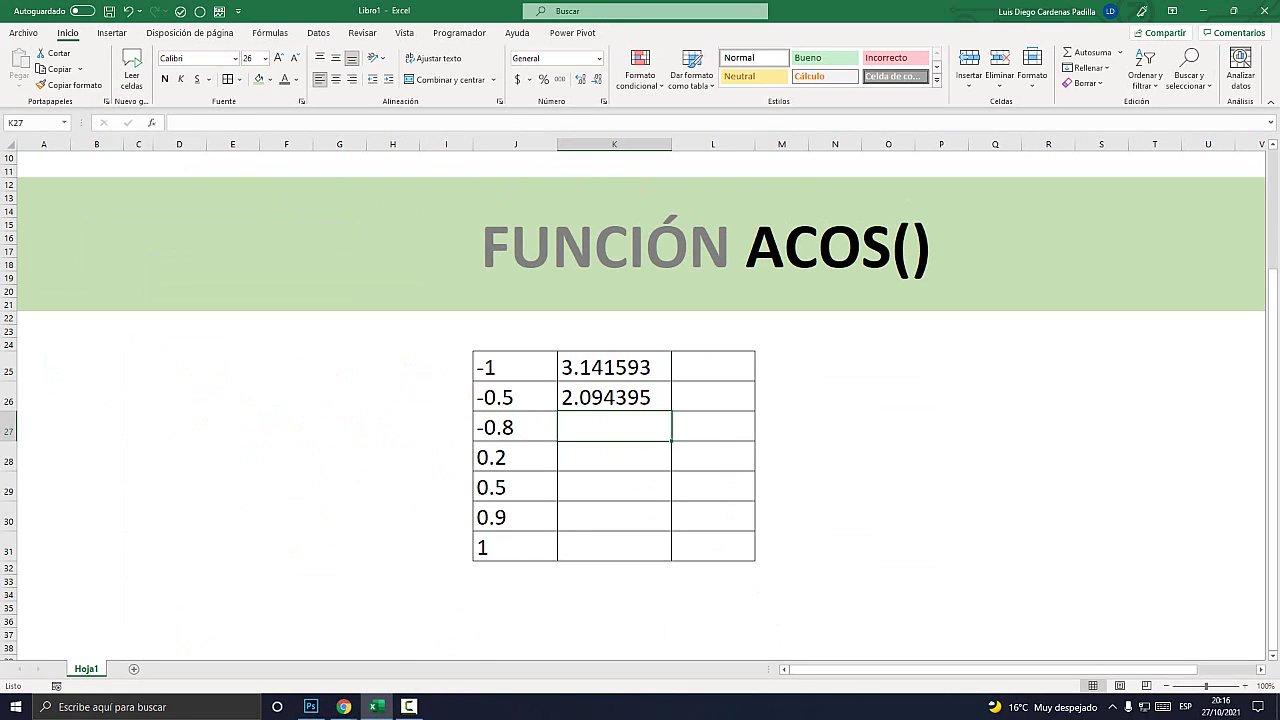
left_click(614, 397)
left_click_drag(671, 411, 671, 560)
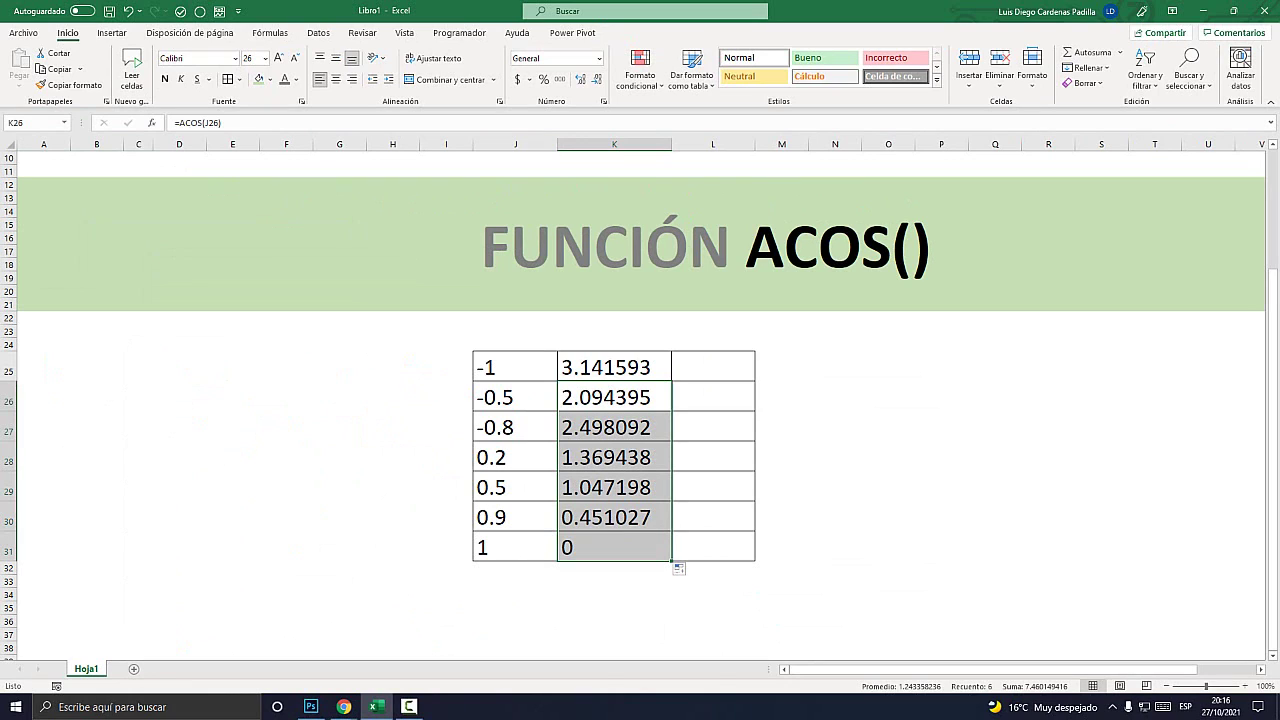
Step: Start L25 with =ACOS(J25)* to multiply the arc cosine of -1
left_click(614, 366)
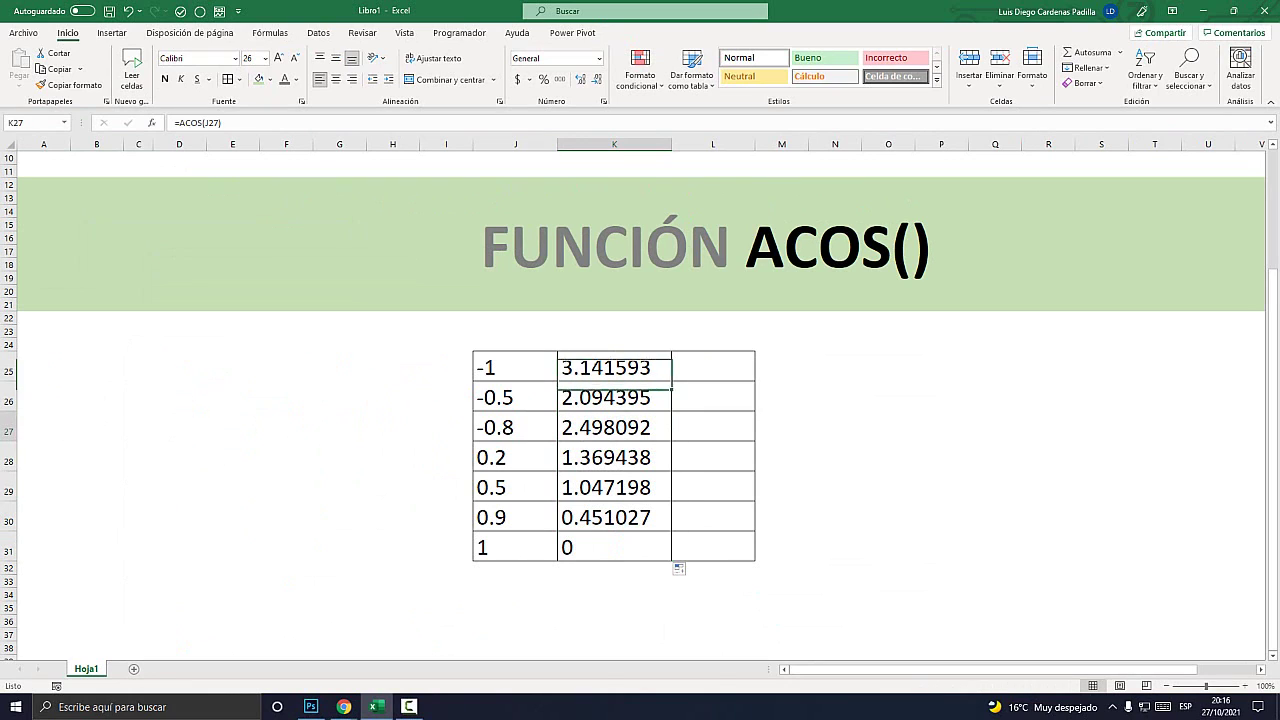
left_click(713, 366)
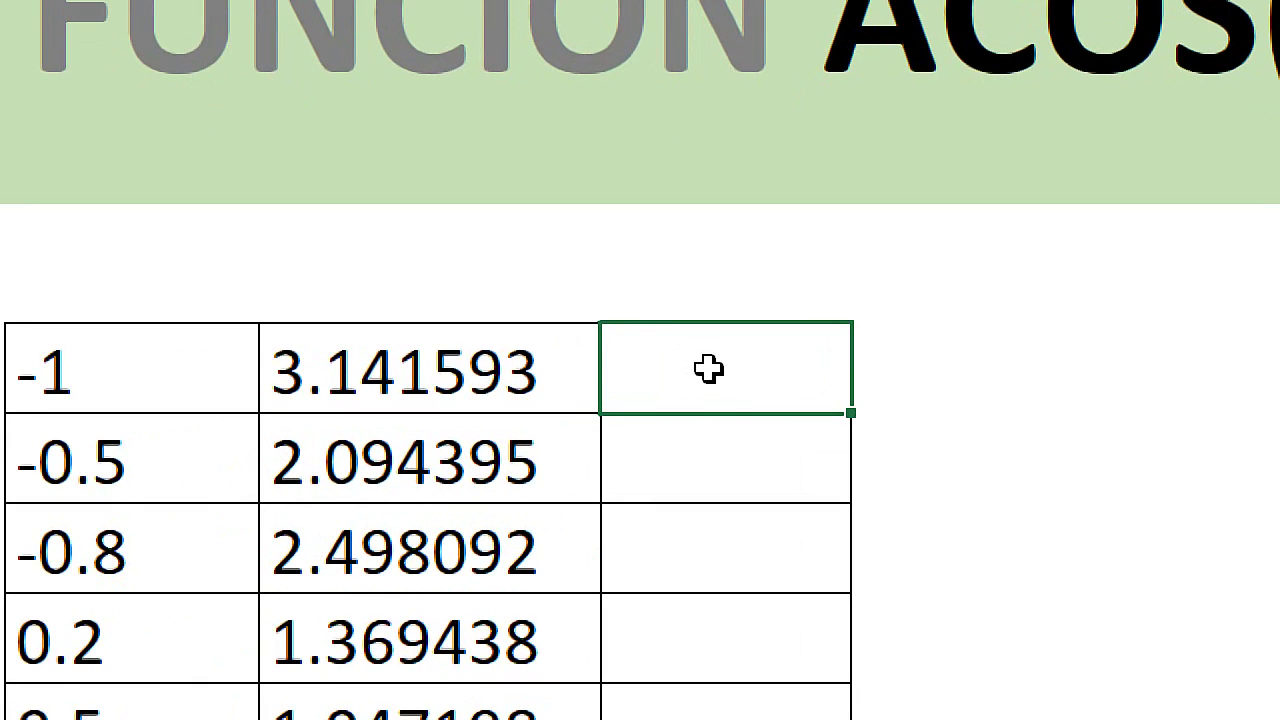
type("=")
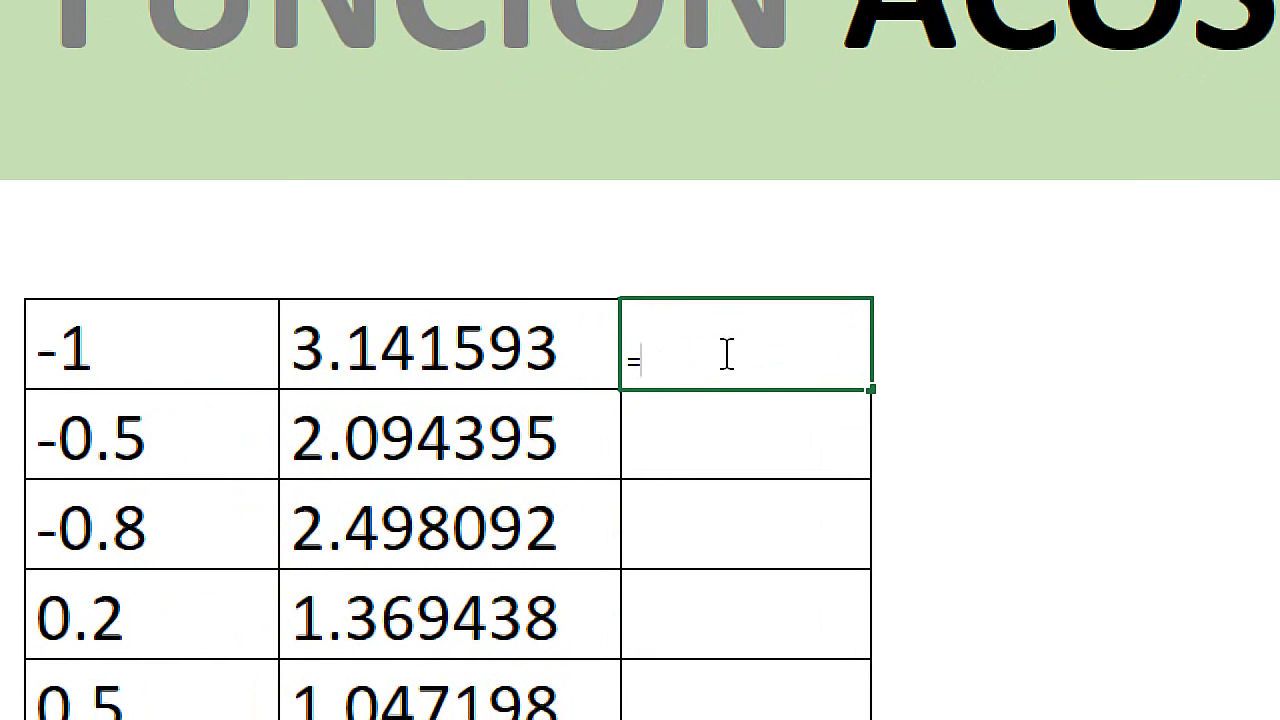
type("ACOS(")
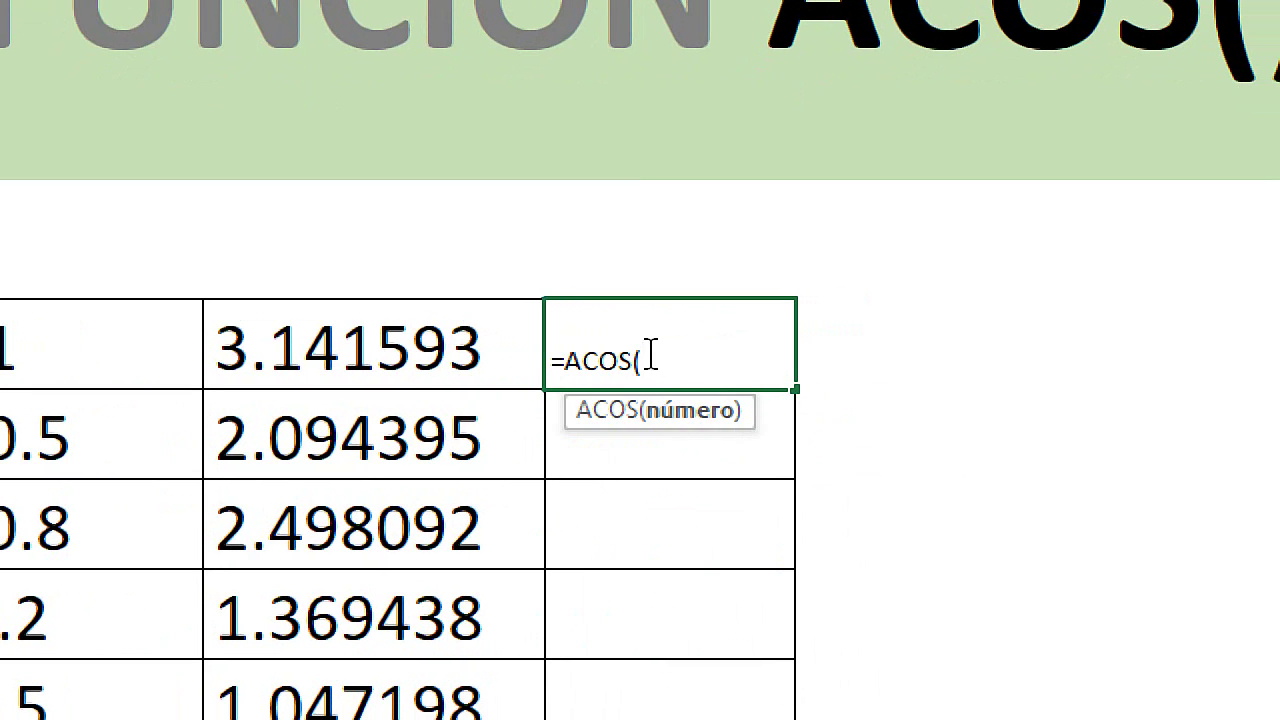
left_click(80, 340)
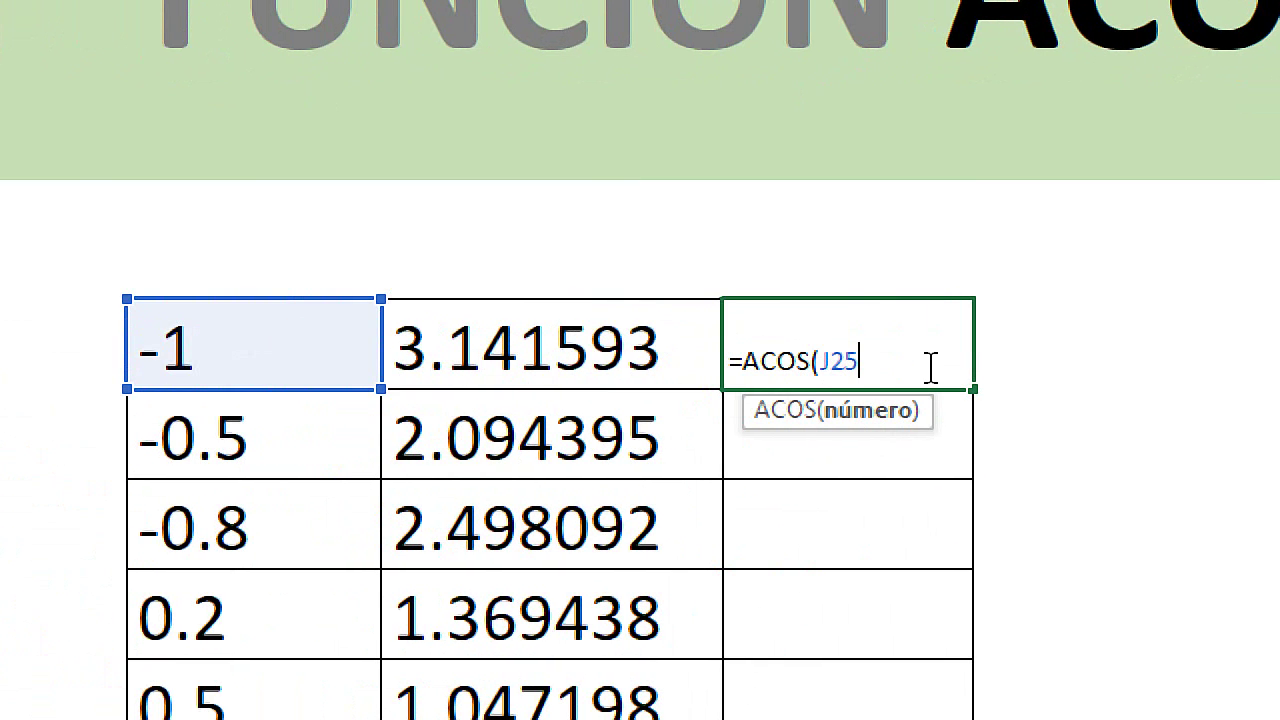
type(")")
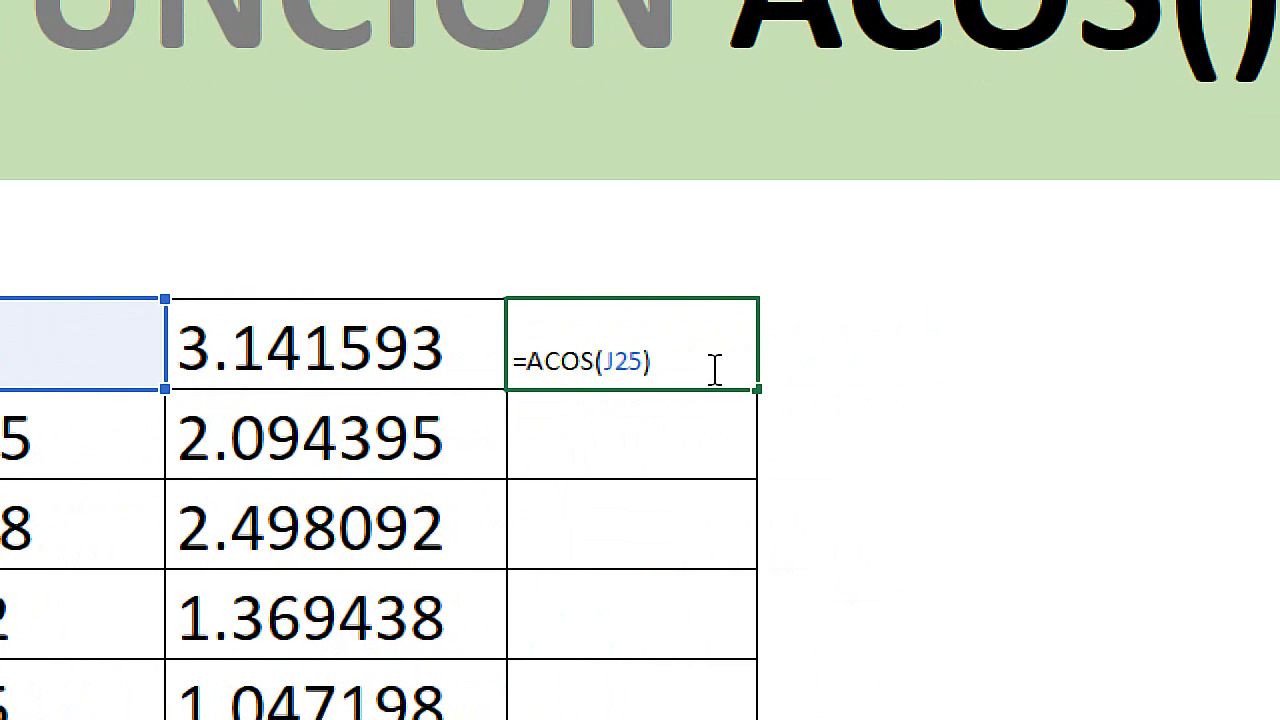
type(" *")
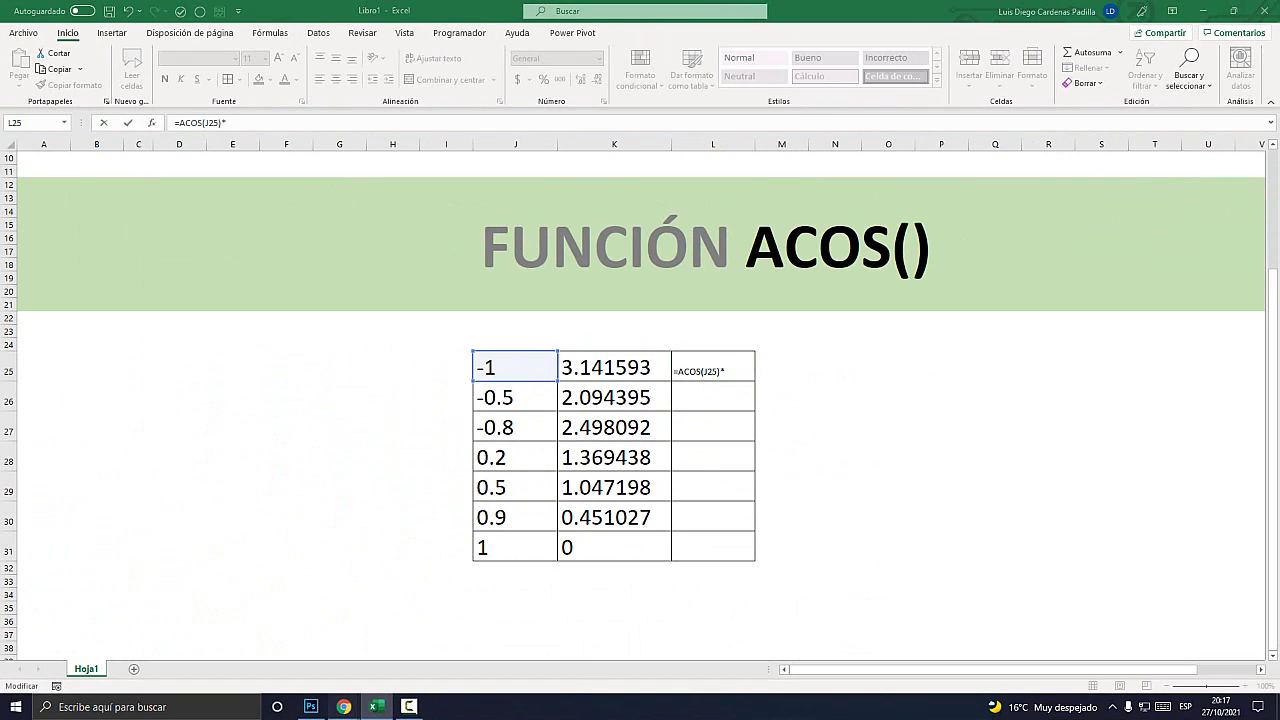
mouse_move(343, 706)
left_click(346, 640)
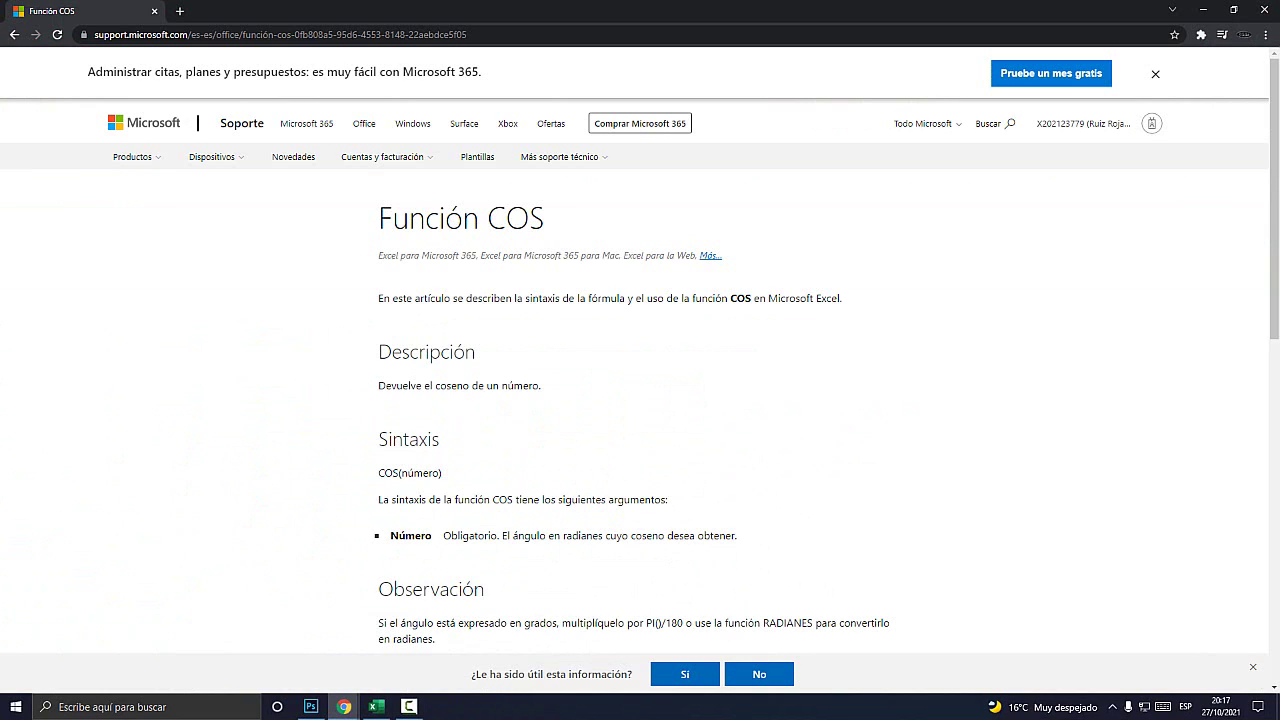
scroll(640, 400, "down", 1)
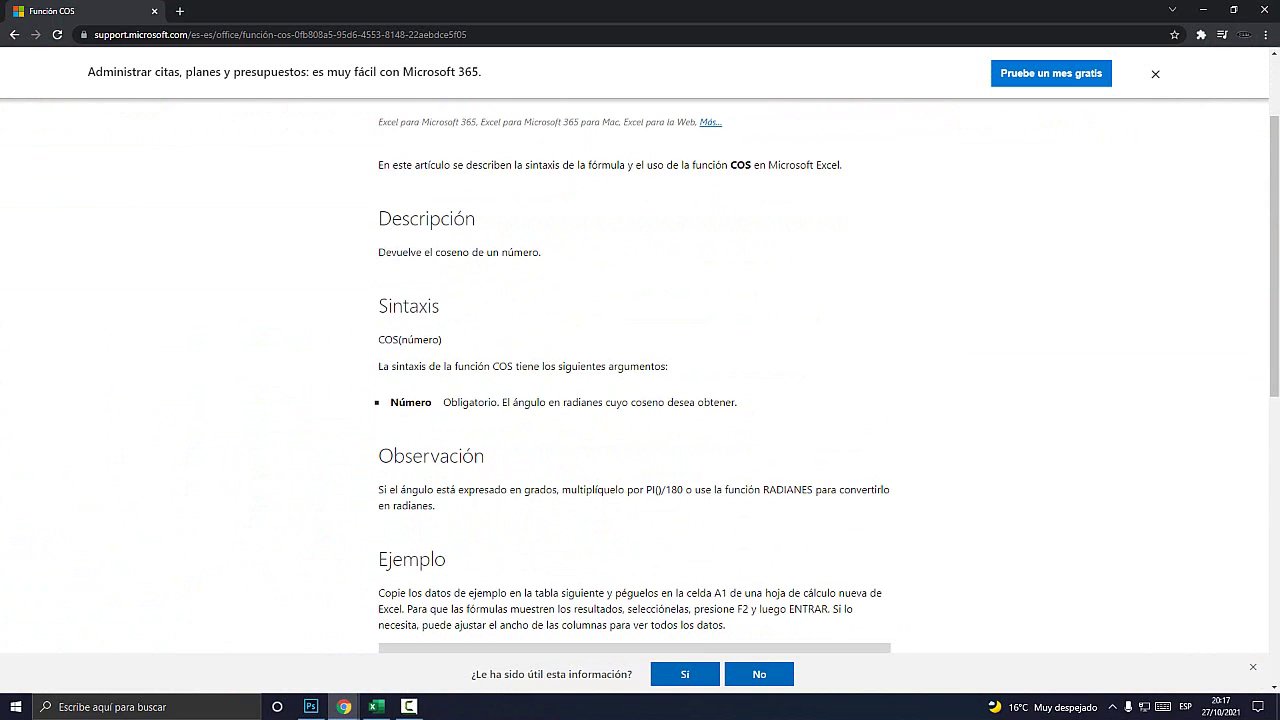
left_click_drag(646, 490, 662, 490)
left_click_drag(682, 490, 614, 492)
left_click(376, 706)
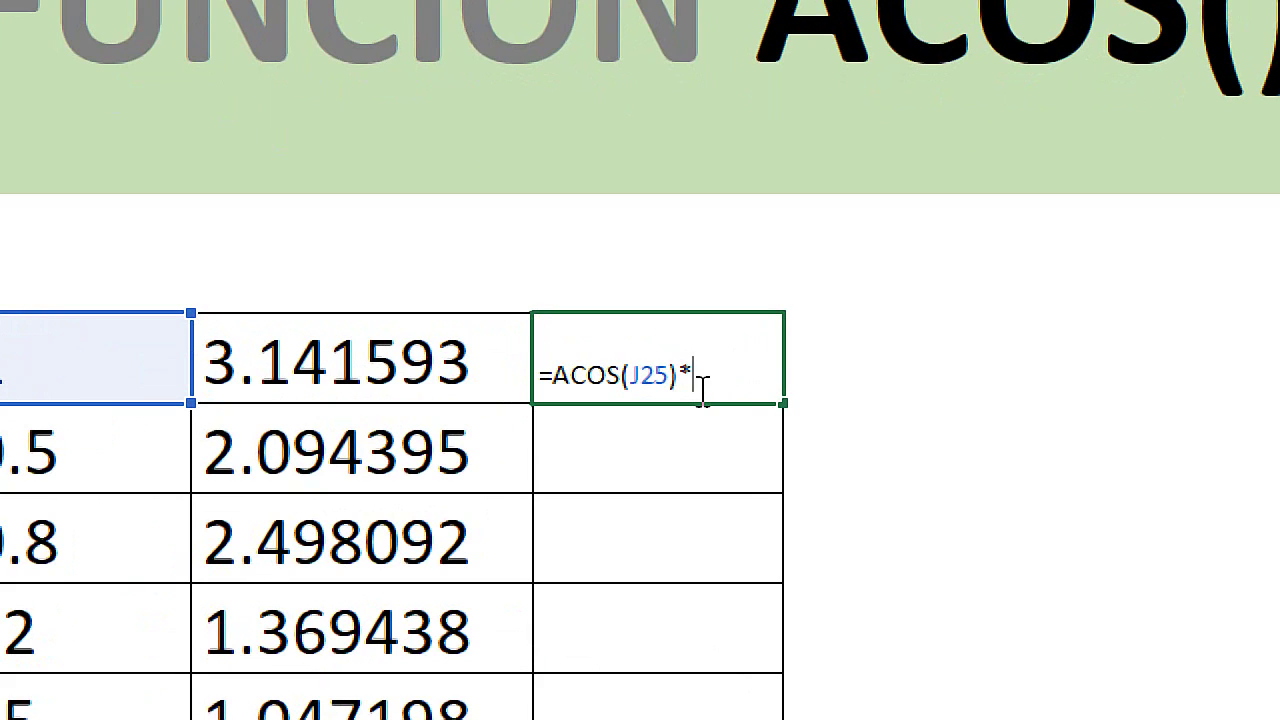
Step: Finish L25 as =ACOS(J25)*PI()/180, giving 0.054831136
key("BackSpace")
type("*")
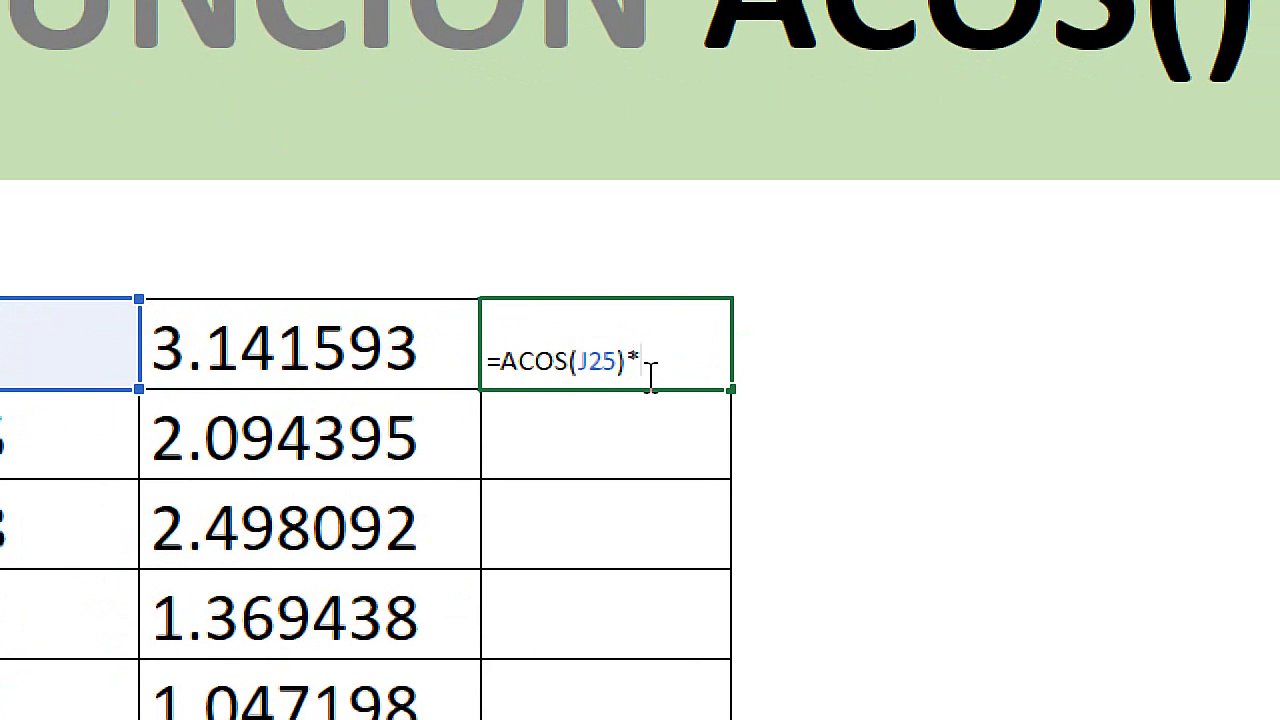
type("pi")
key("Tab")
type(")")
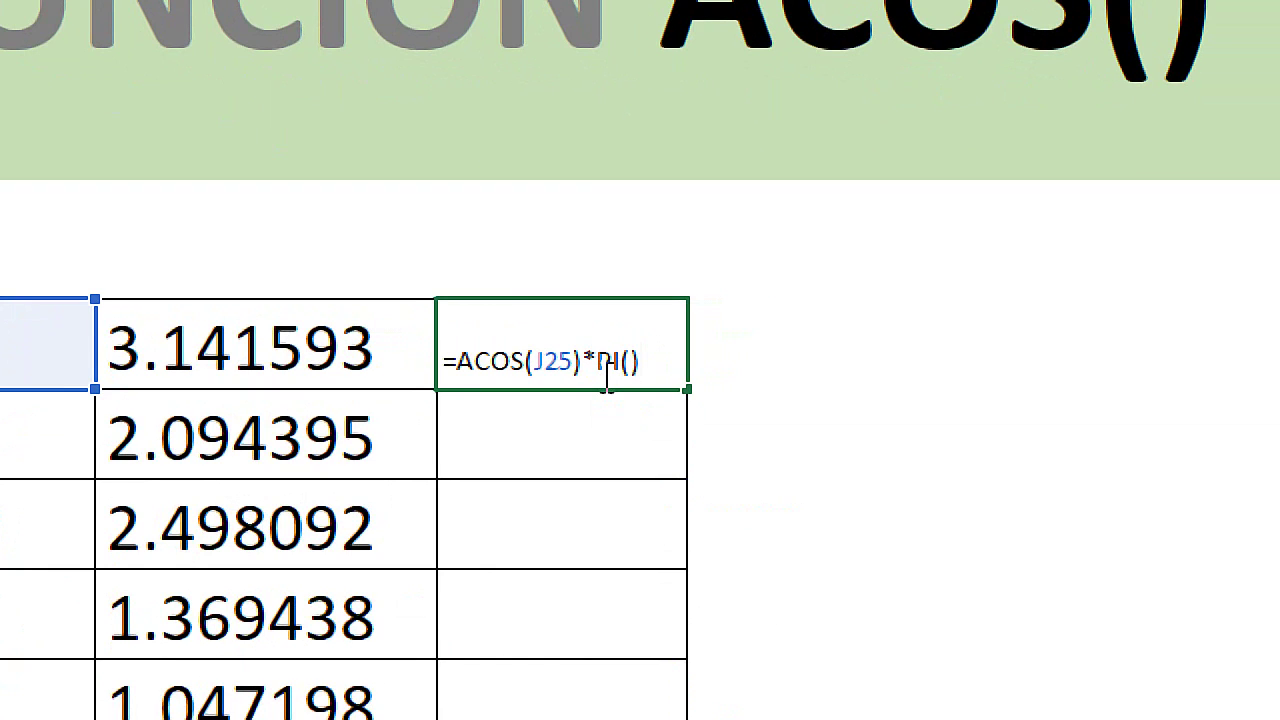
type("/")
type("180")
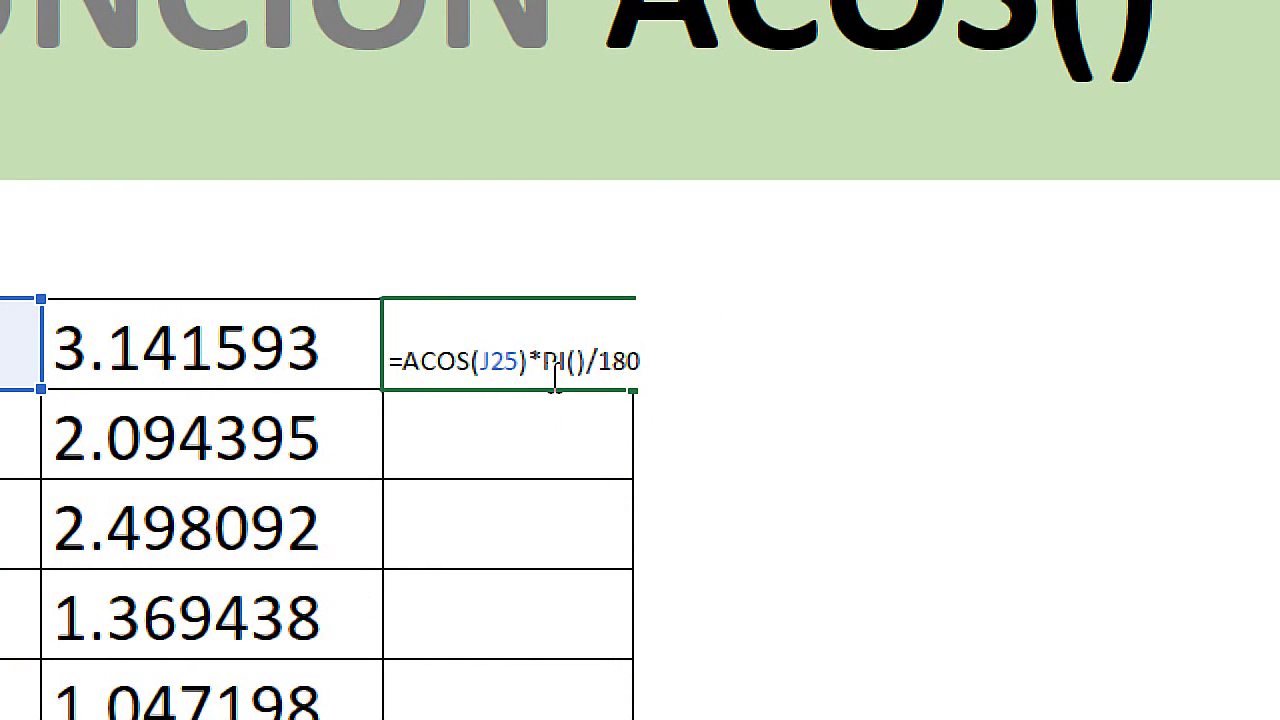
key("Return")
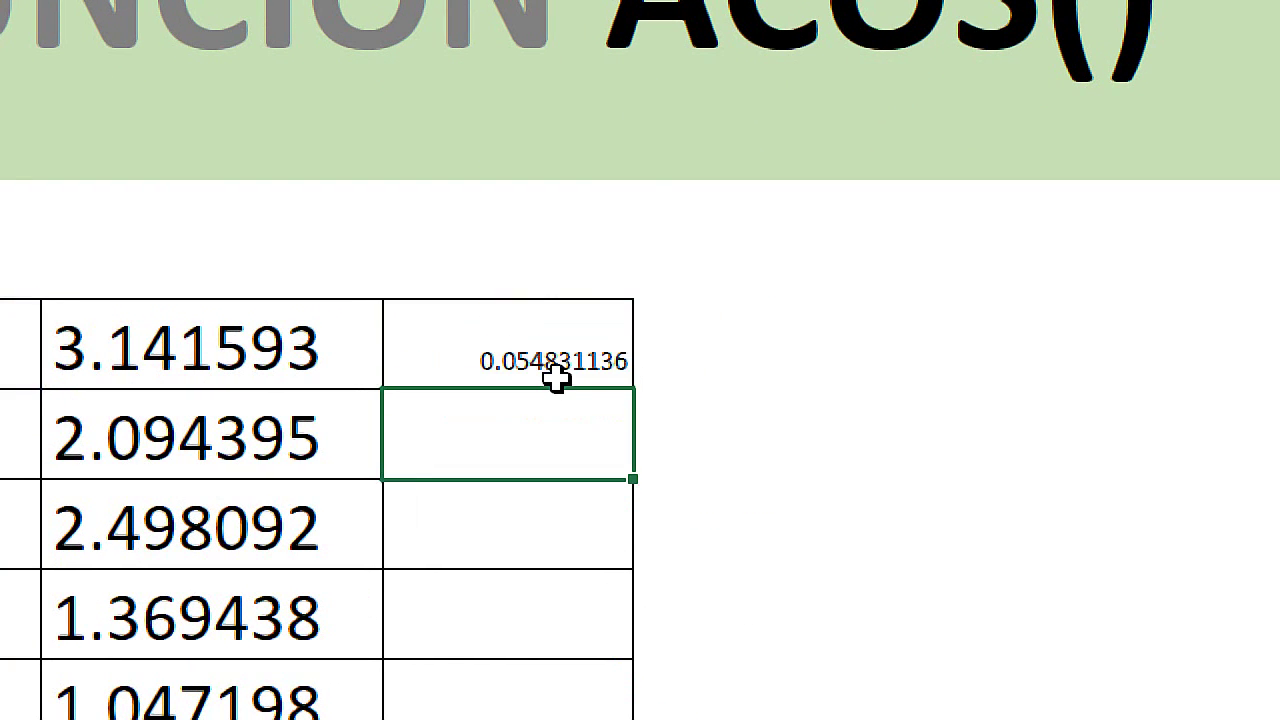
Step: Enlarge L25's font three steps and autofit column L
left_click(569, 334)
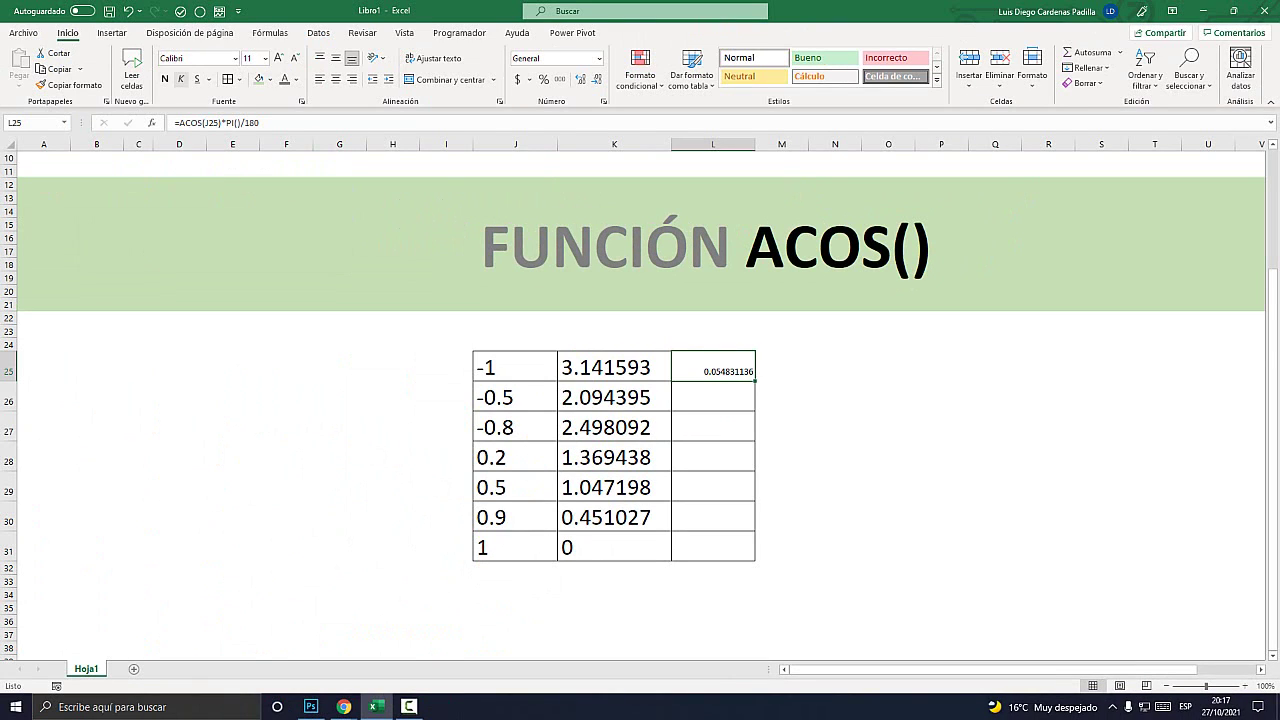
left_click(278, 57)
left_click(278, 57)
left_click(278, 57)
left_click(278, 57)
left_click(278, 57)
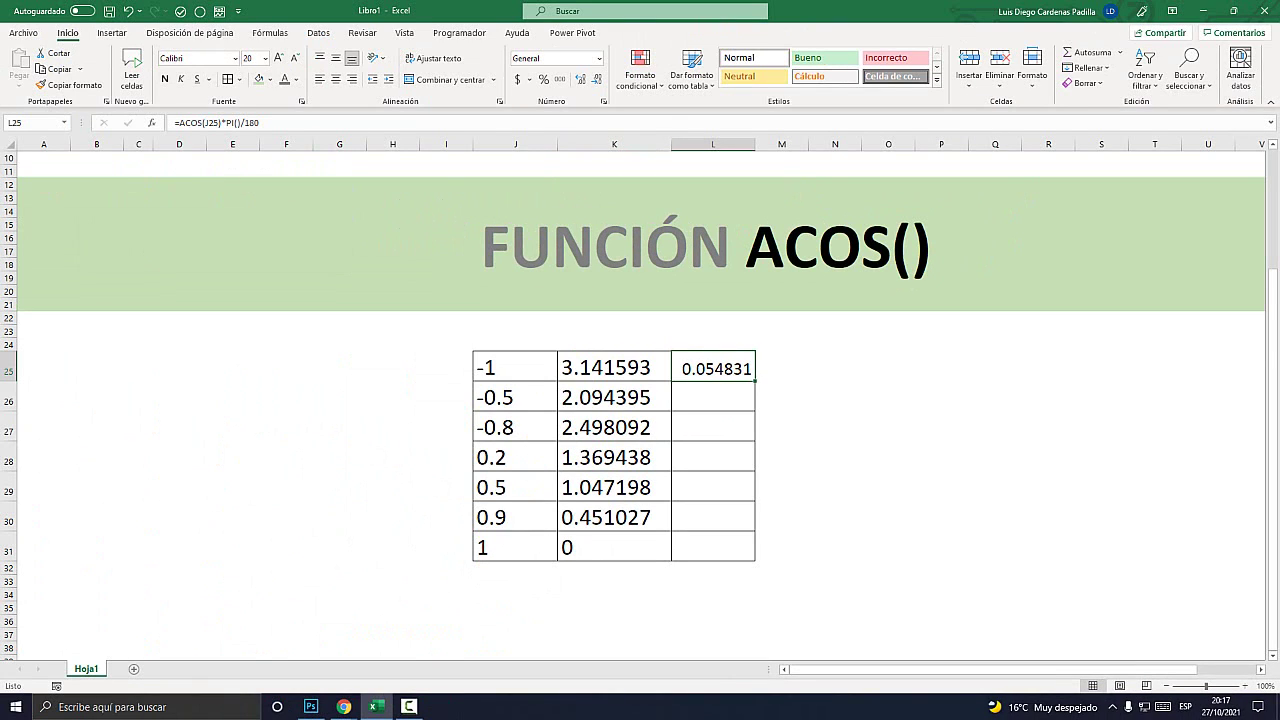
double_click(755, 144)
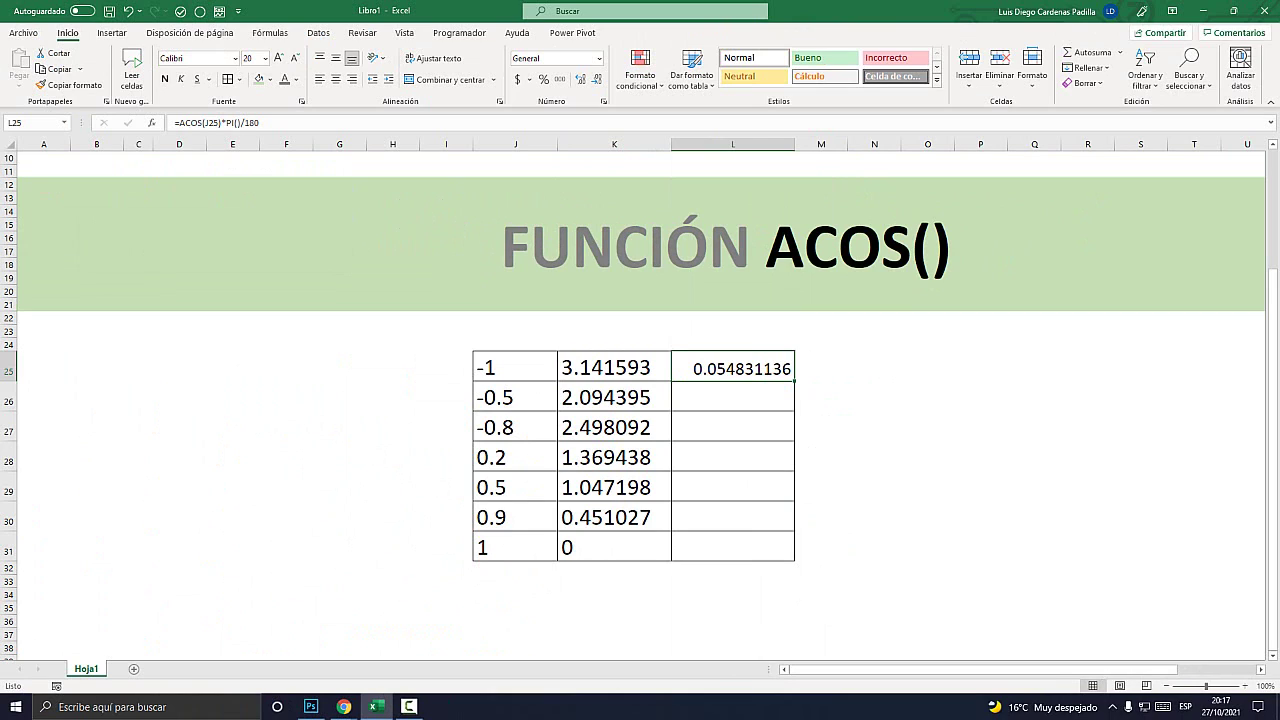
left_click_drag(820, 367, 820, 546)
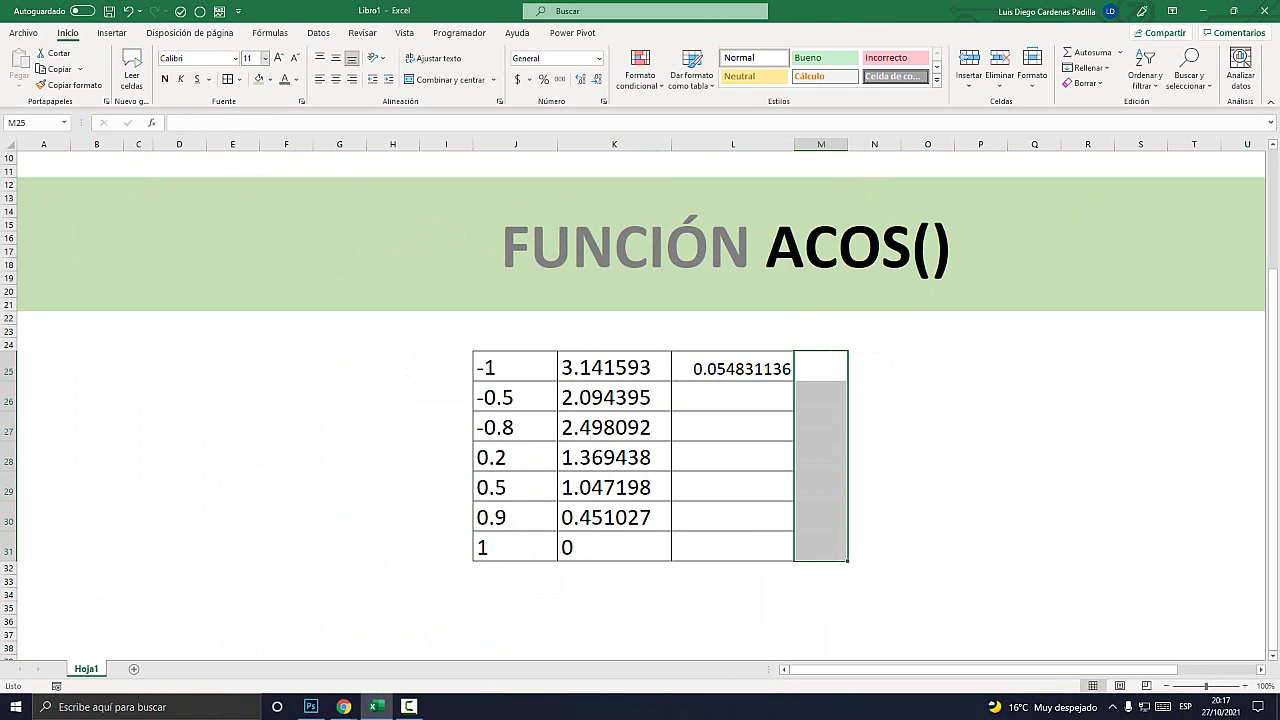
Step: Widen column M and enter =ACOS(J25) in M25 without committing it
left_click_drag(848, 144, 920, 144)
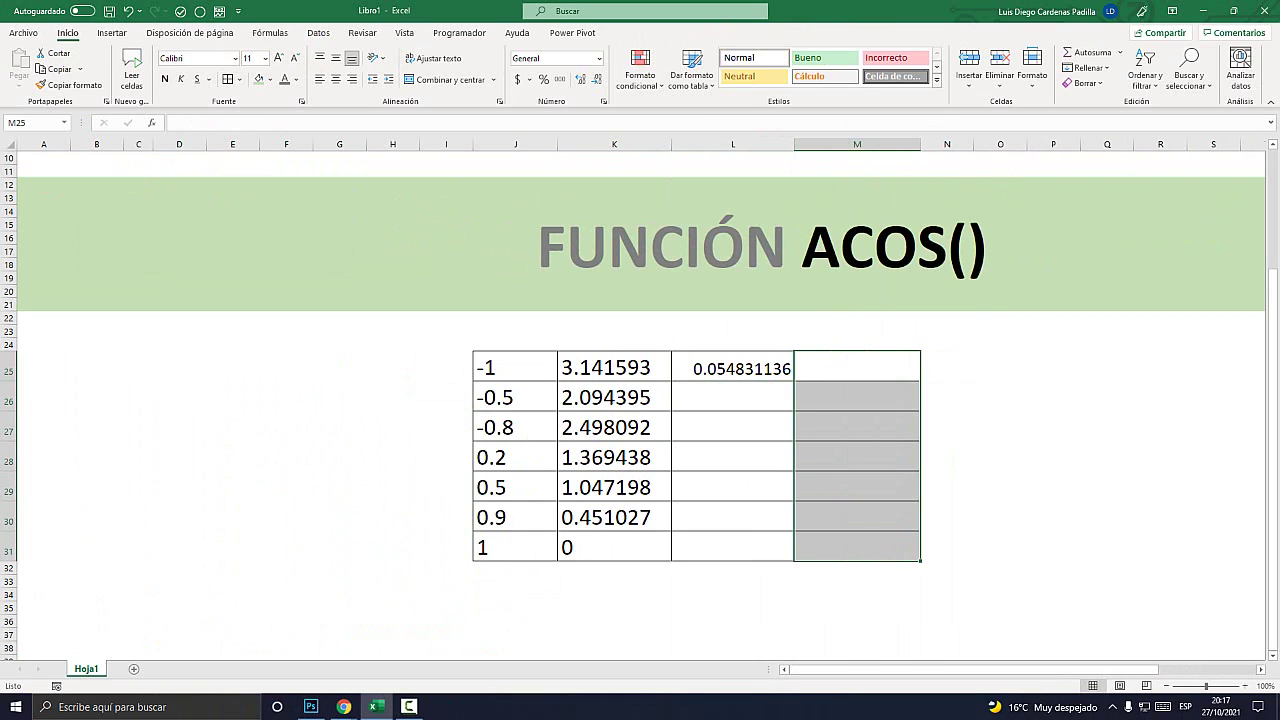
left_click_drag(857, 367, 857, 397)
left_click(835, 374)
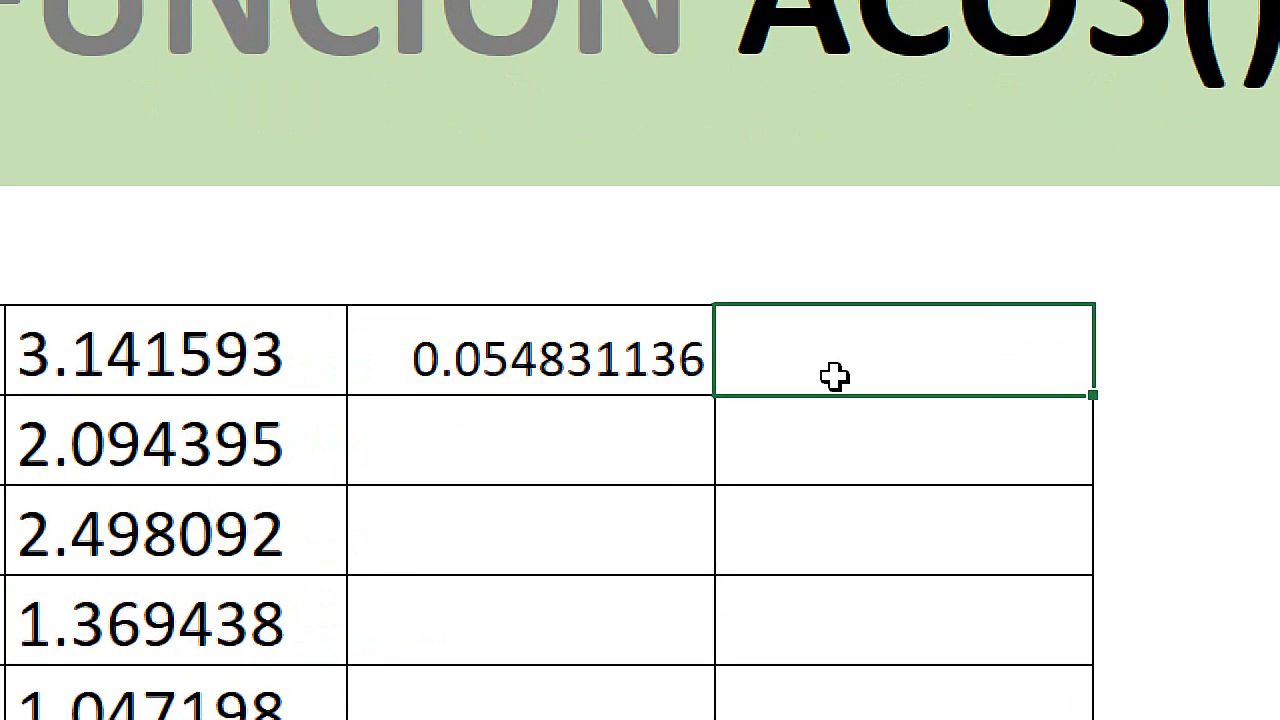
type("=")
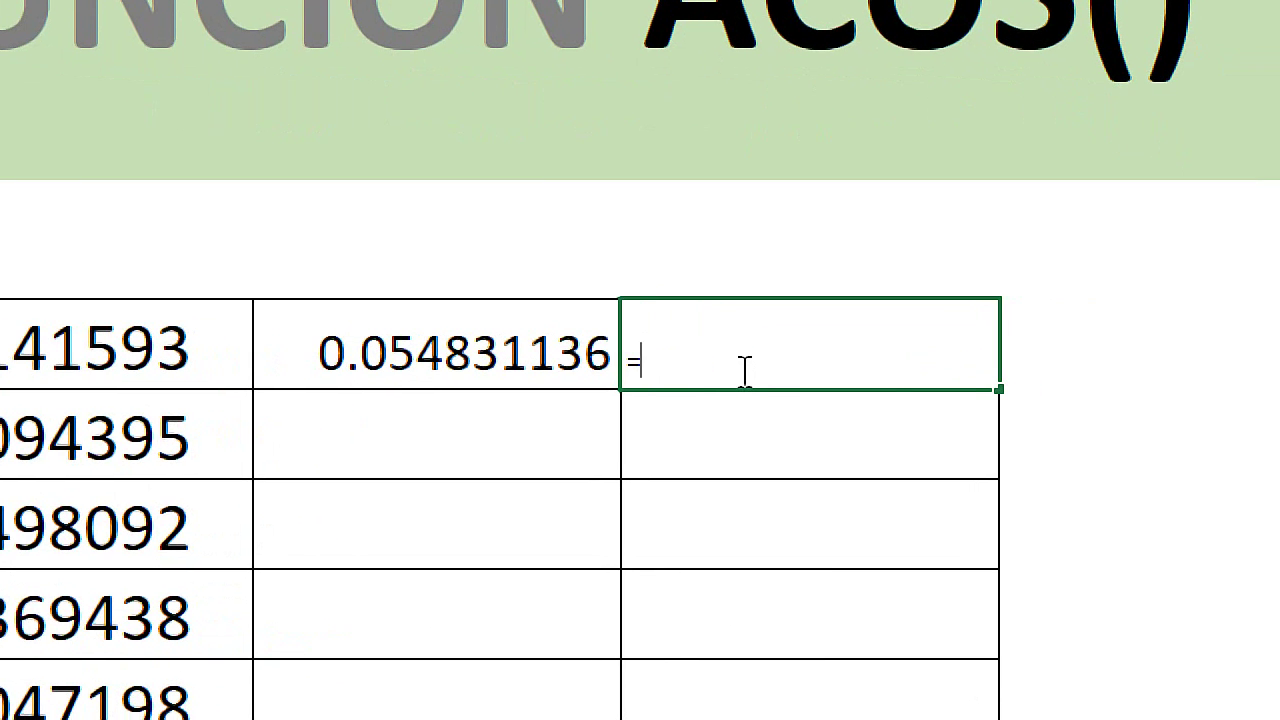
type("A")
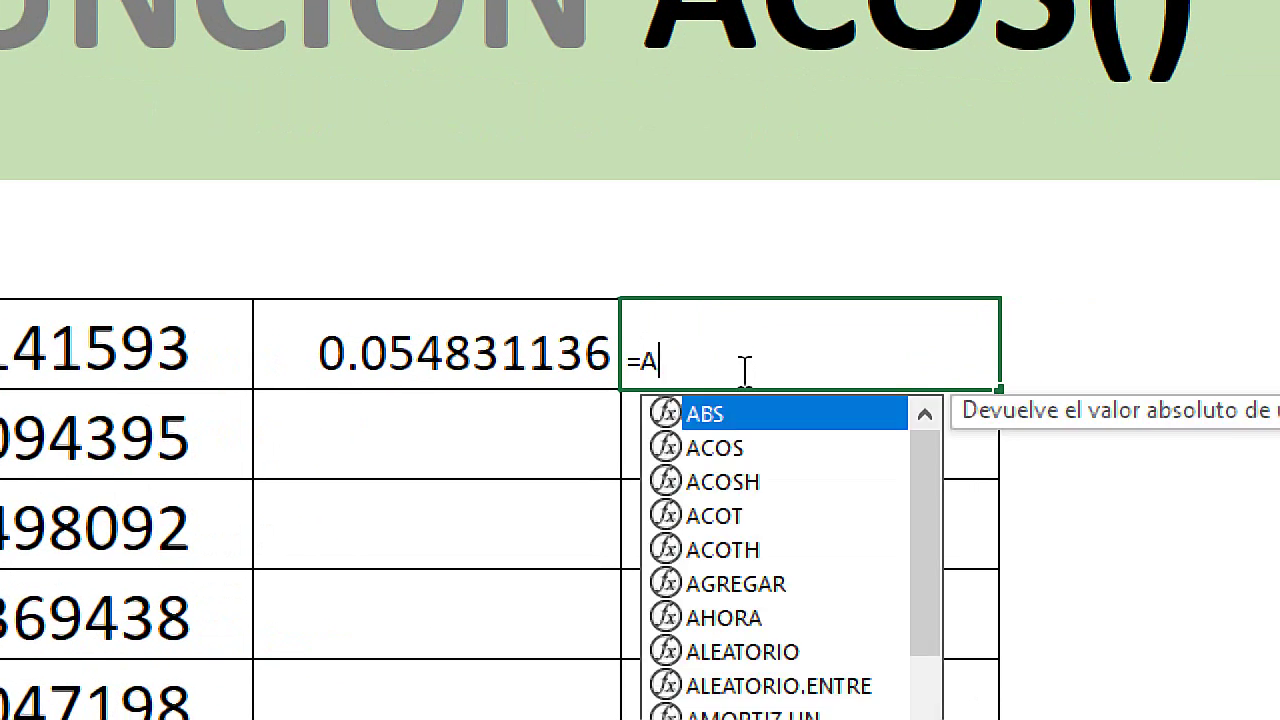
type("COS(")
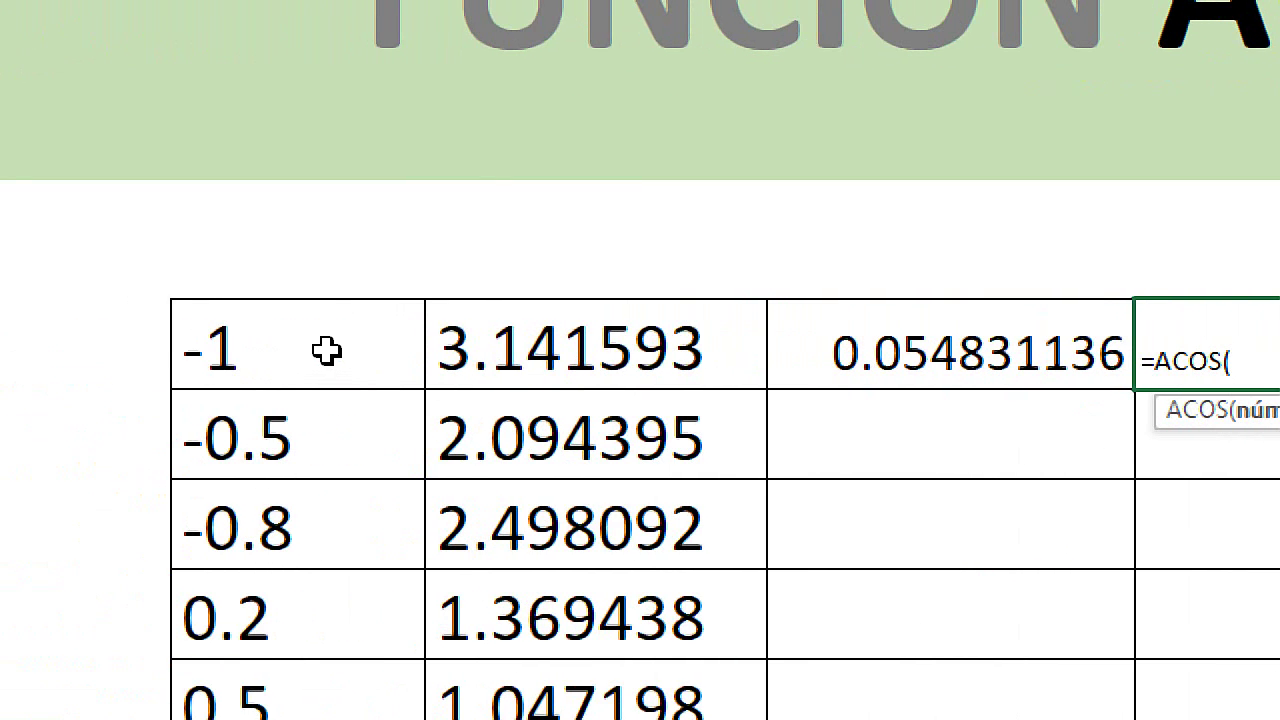
left_click(300, 349)
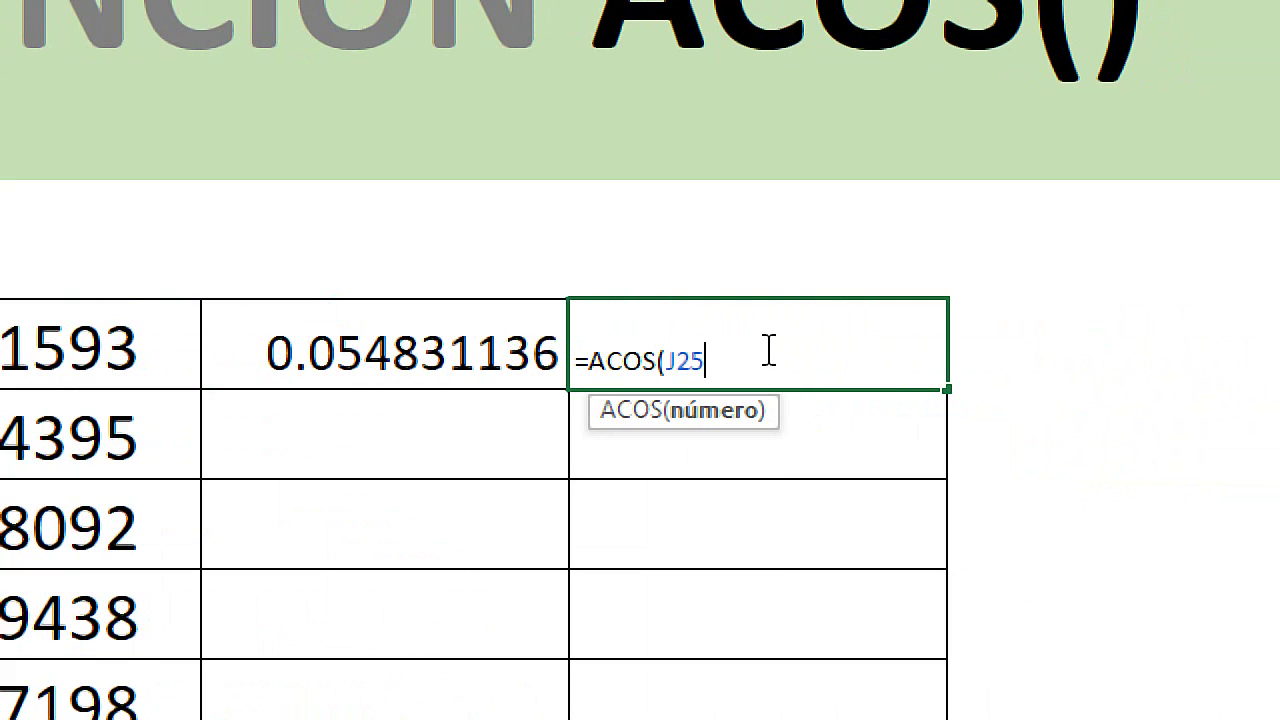
type(")")
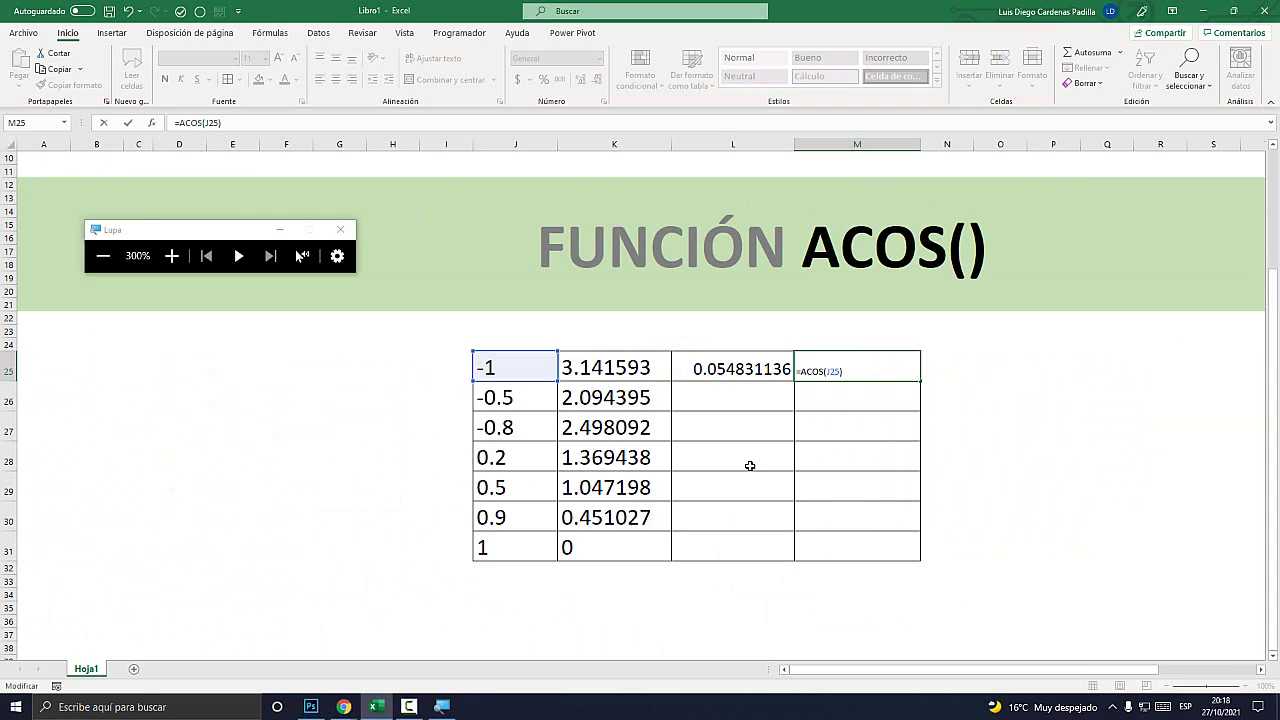
key("super+Escape")
key("alt+Tab")
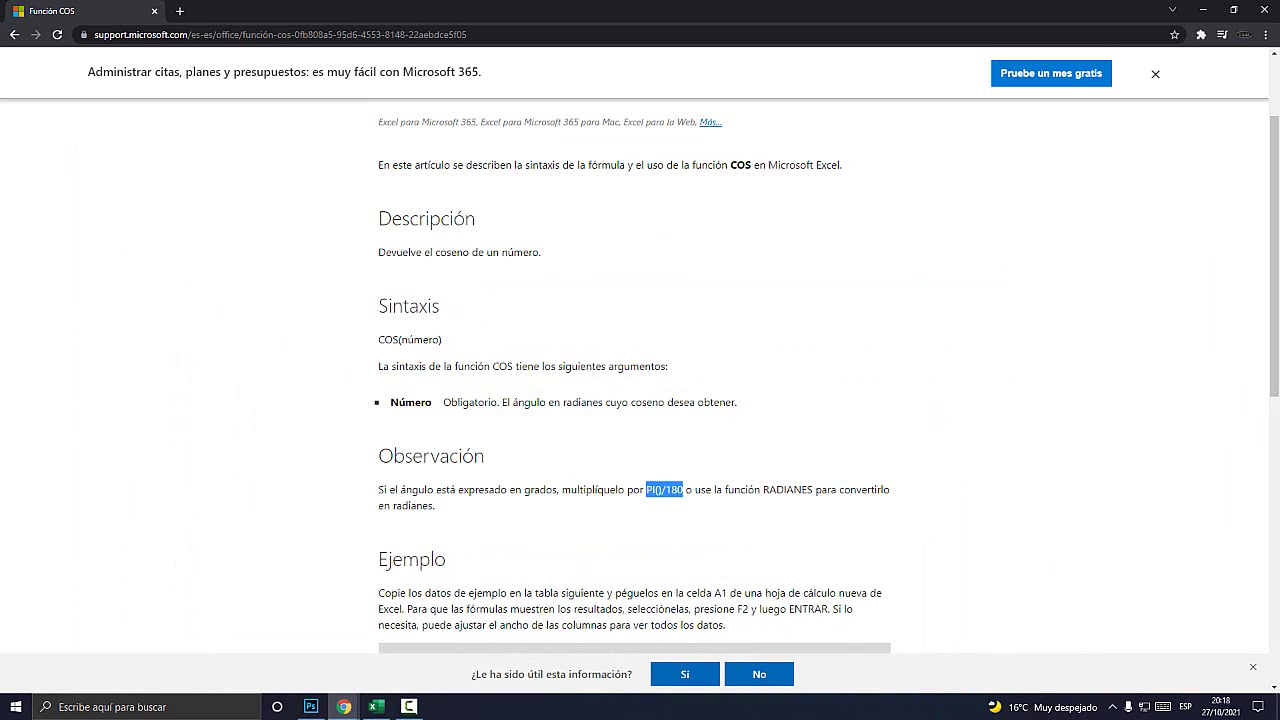
key("super+plus")
left_click_drag(764, 489, 886, 484)
left_click(830, 512)
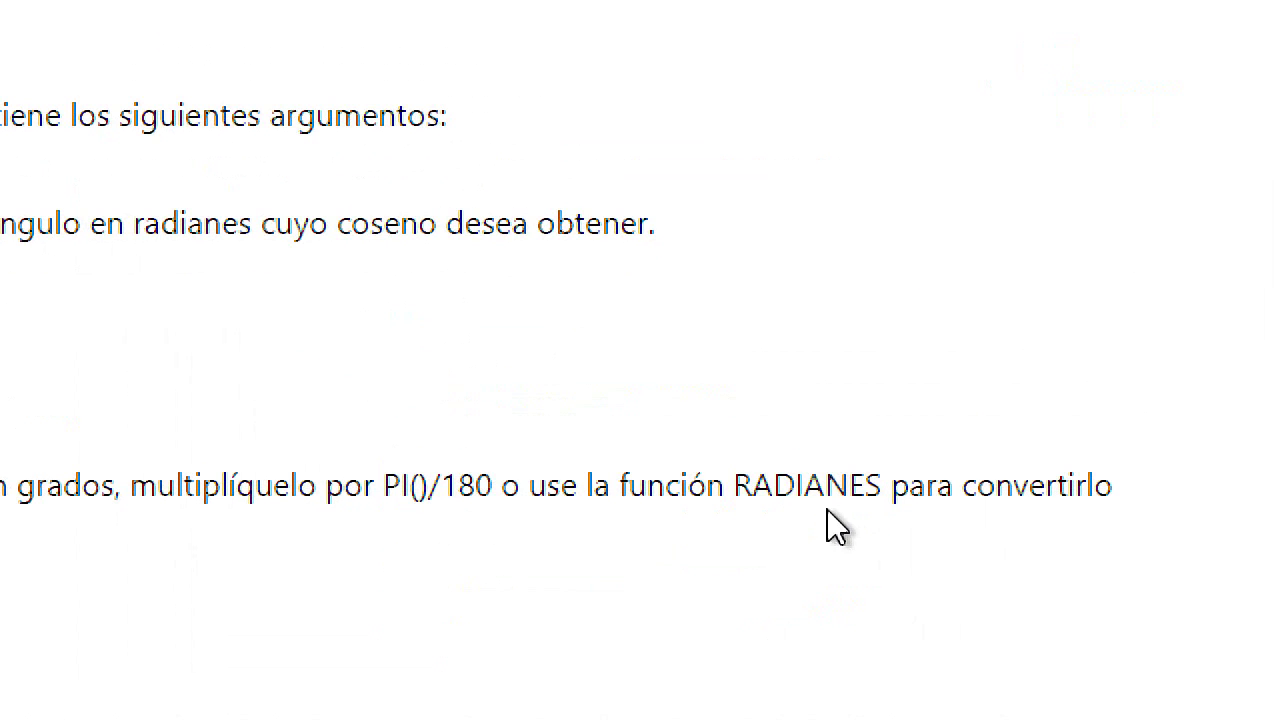
left_click_drag(737, 478, 880, 480)
key("super+Escape")
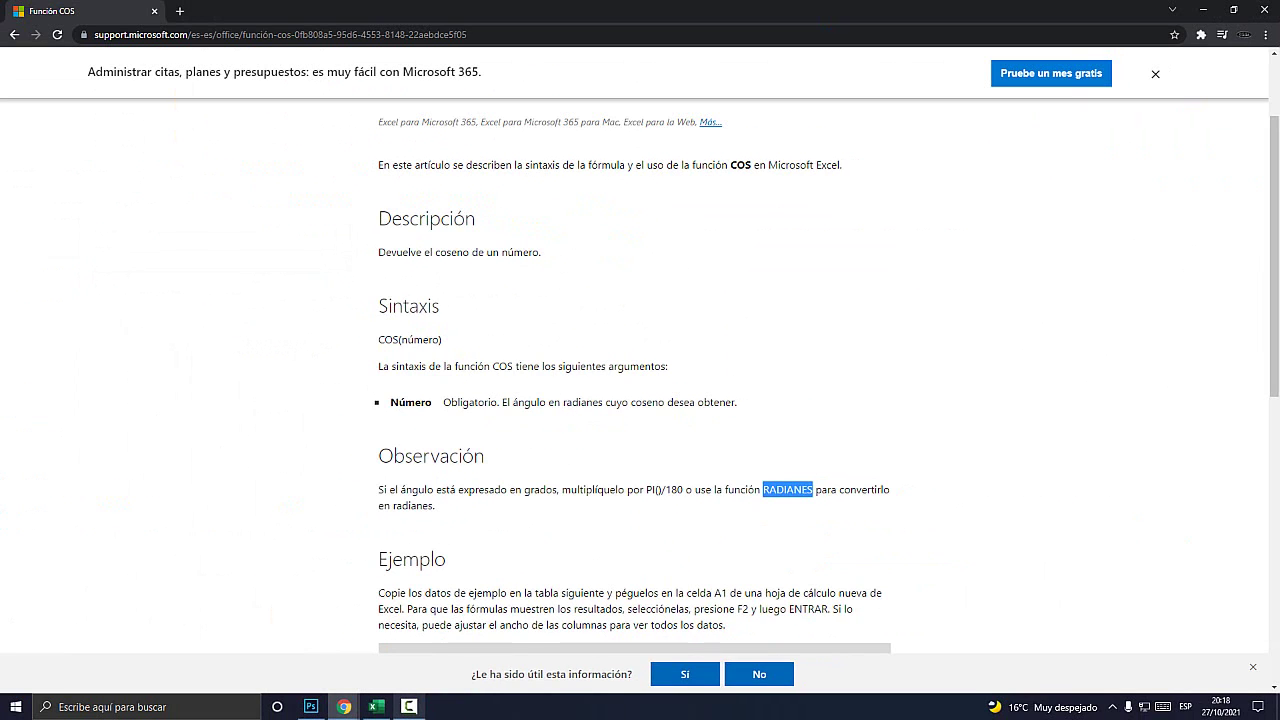
key("alt+Tab")
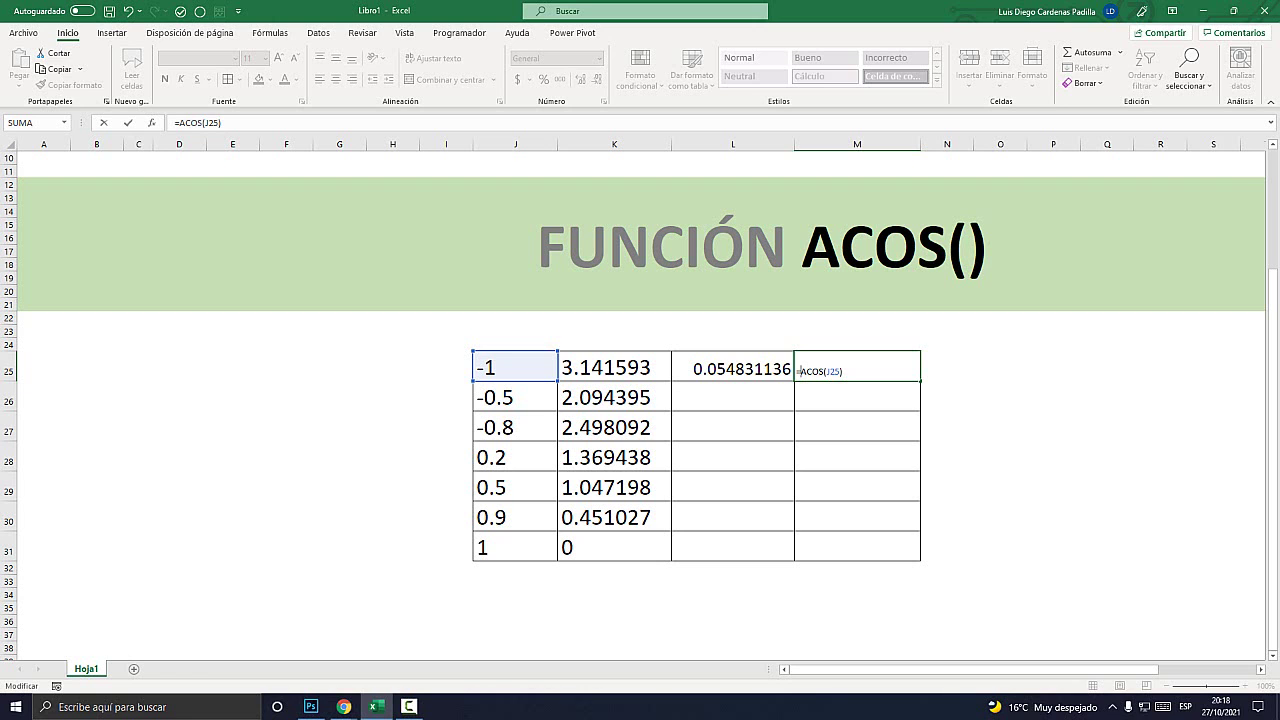
Step: Wrap M25 as =RADIANES(ACOS(J25)), returning 0.054831136
left_click(800, 371)
type("RADI")
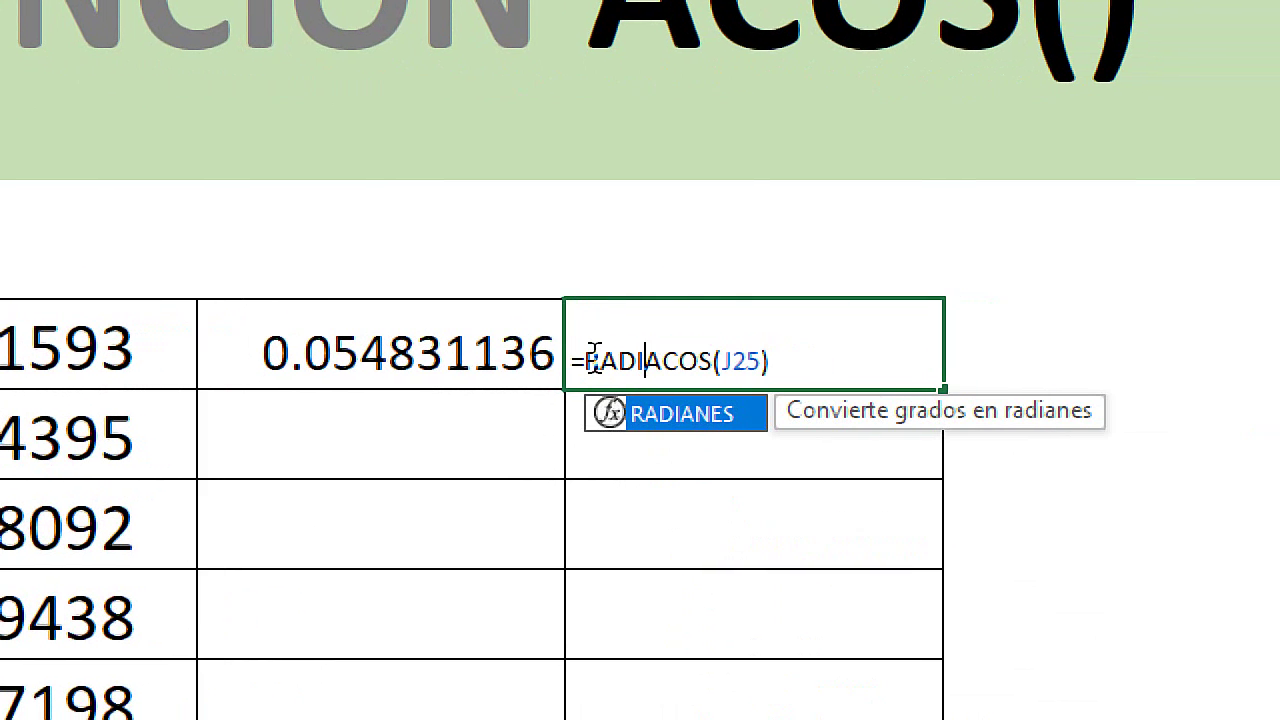
type("A")
key("Tab")
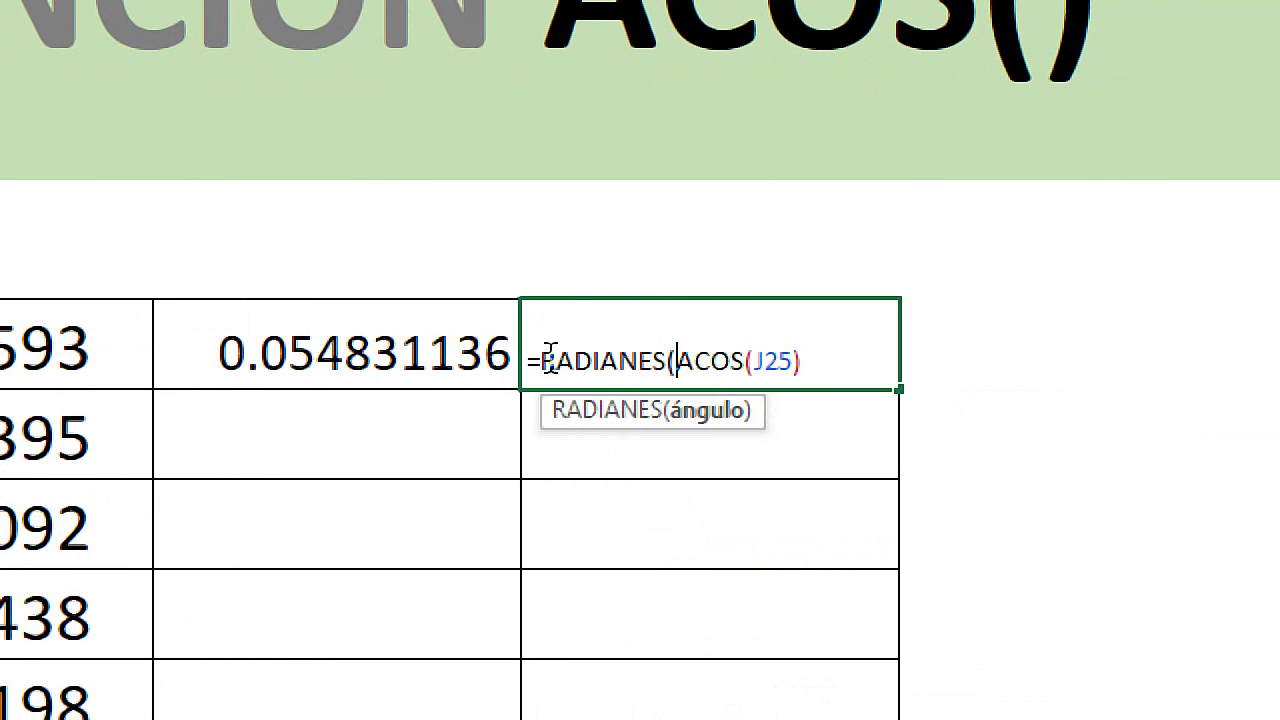
left_click(816, 370)
type(")")
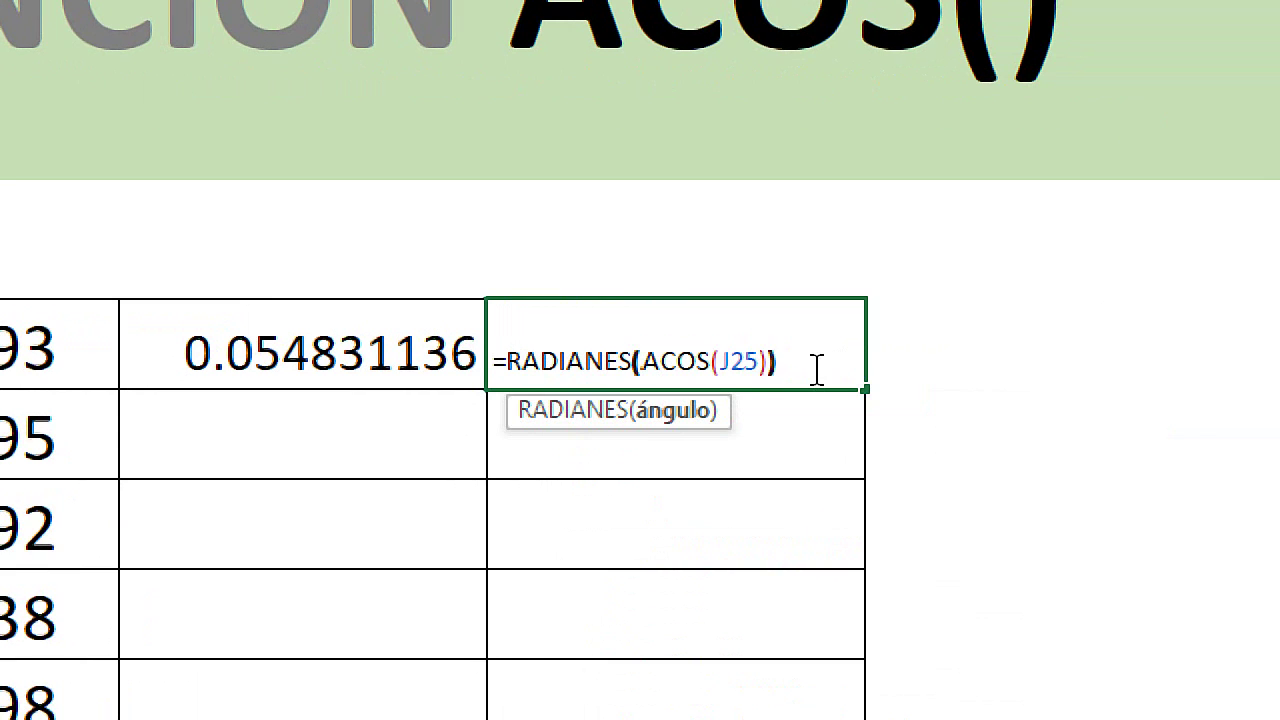
key("Return")
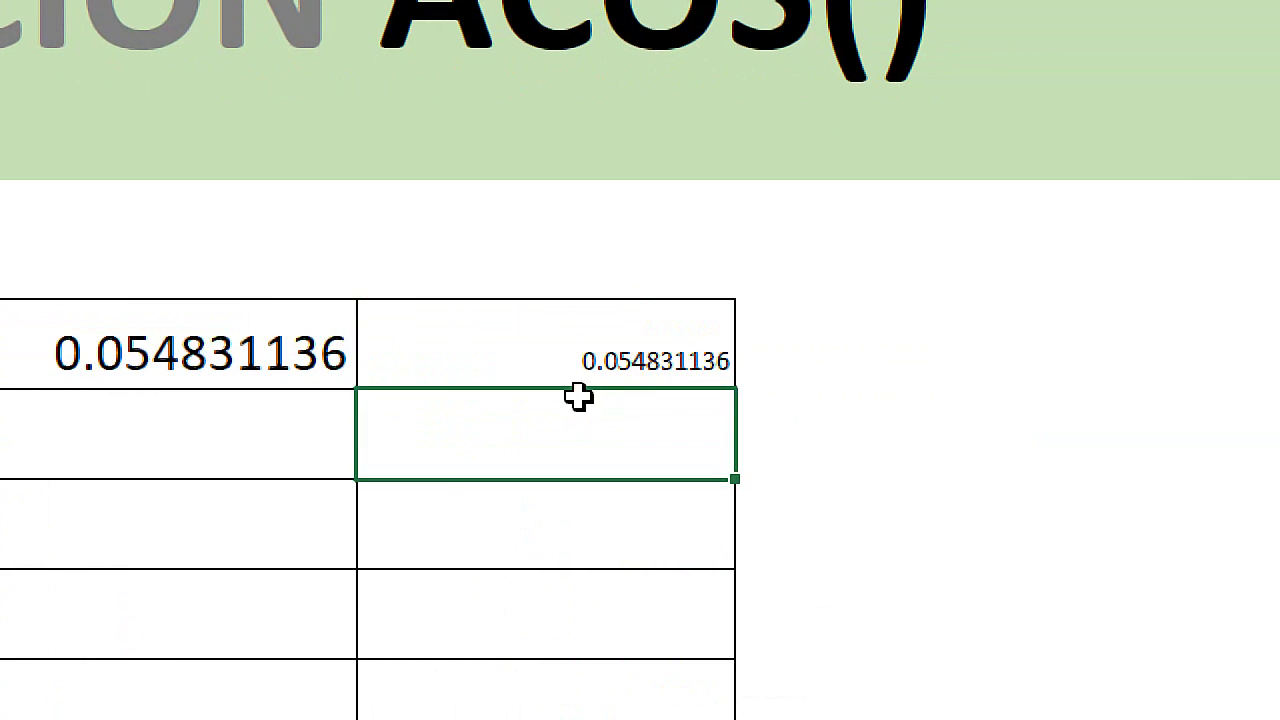
Step: Enlarge M25's result to size 20 and make it bold
left_click(591, 366)
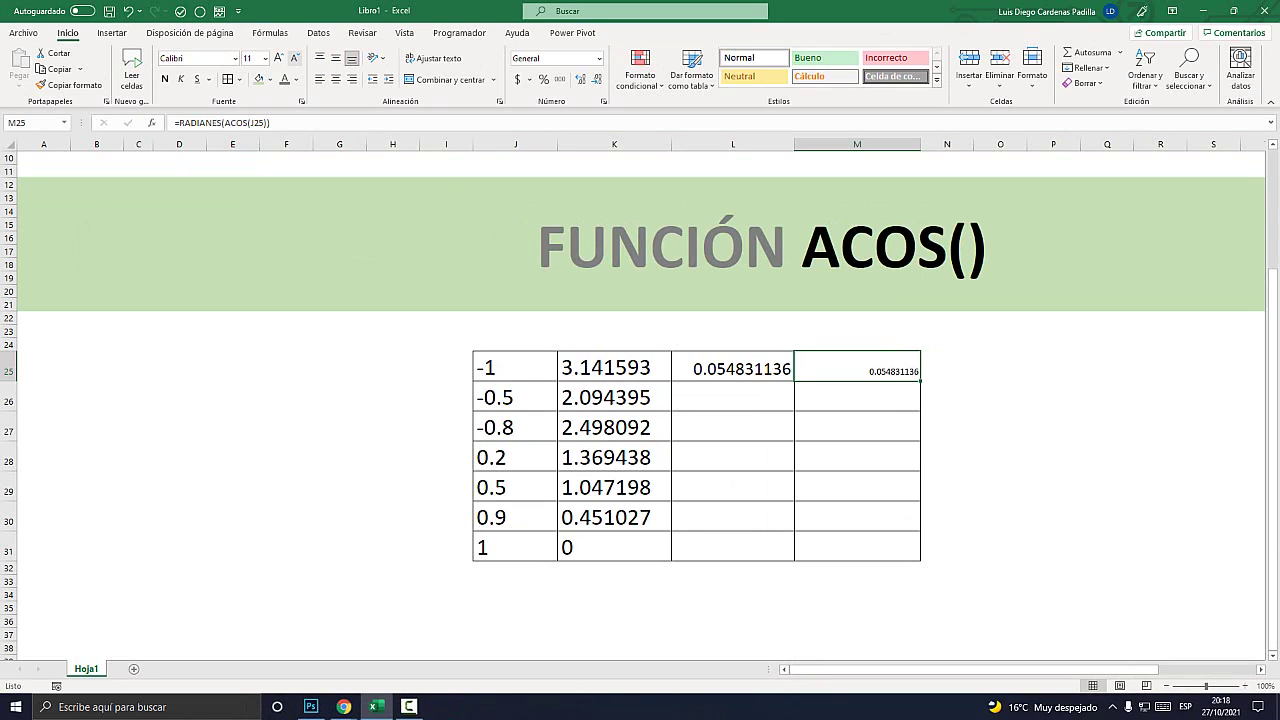
left_click(278, 58)
left_click(278, 58)
left_click(278, 58)
left_click(278, 58)
left_click(278, 58)
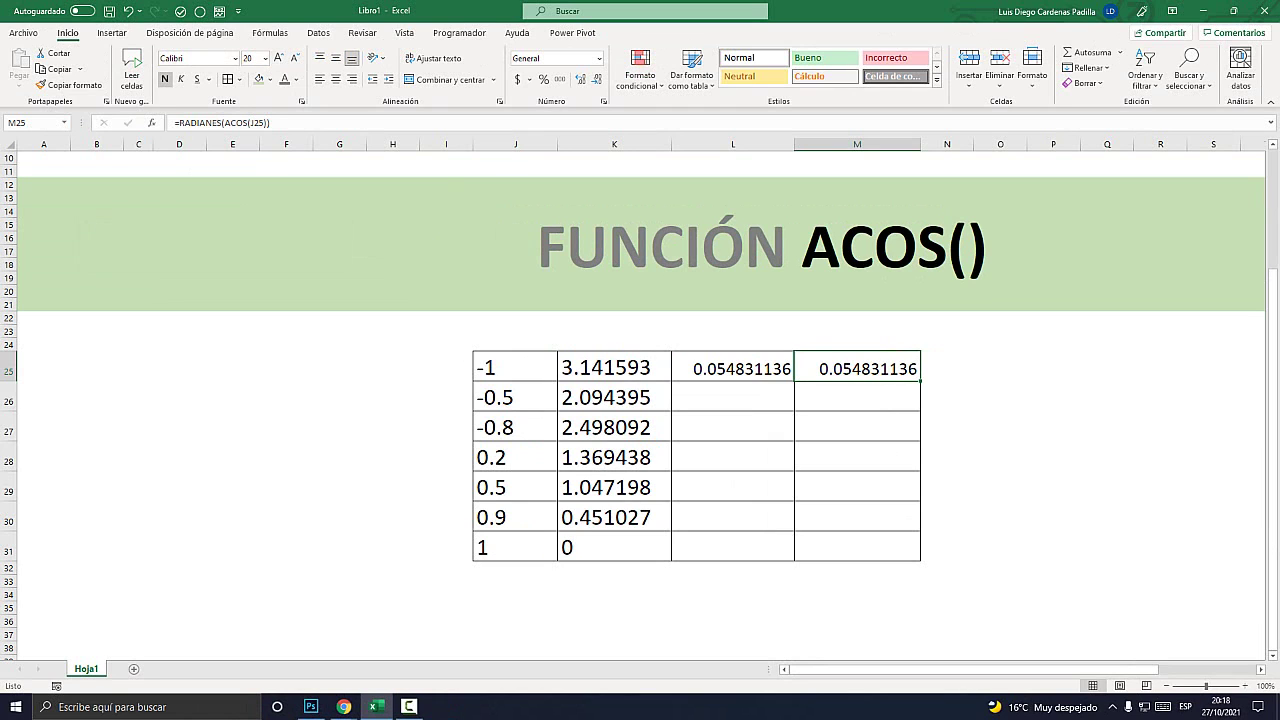
left_click(165, 79)
key("super+plus")
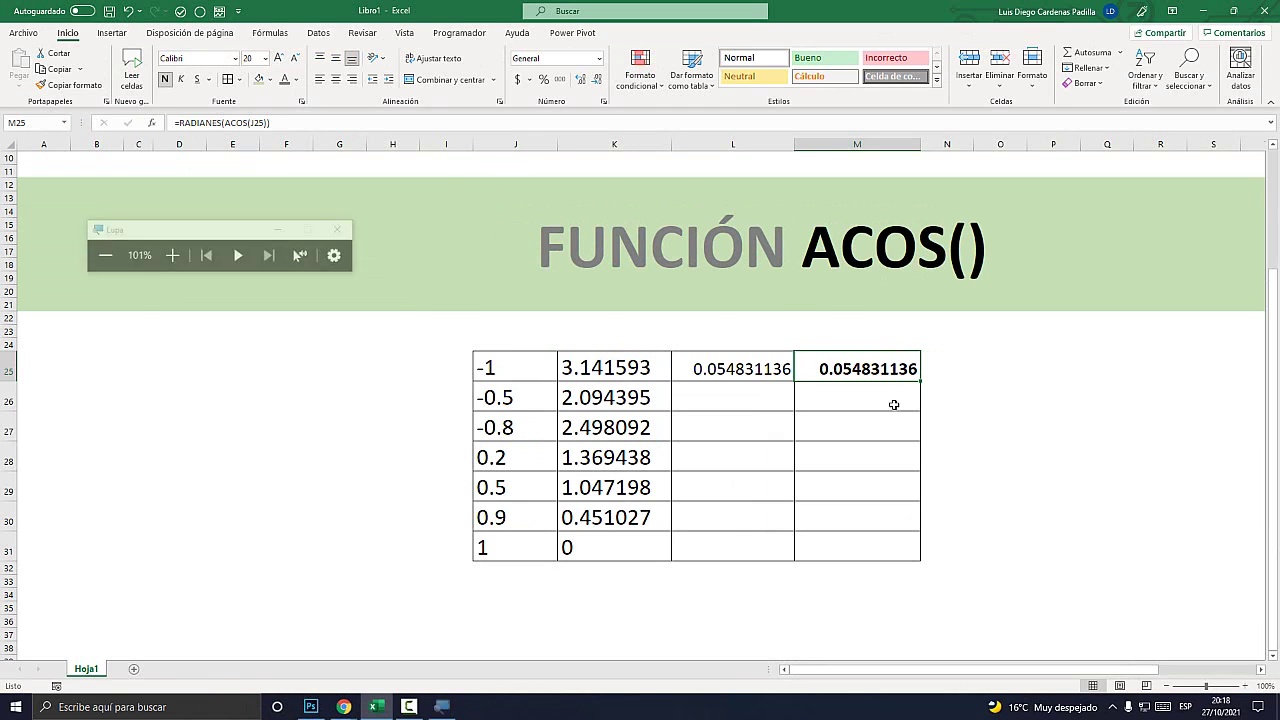
key("super+plus")
key("super+plus")
Step: Review the RADIANES formula in M25 and the PI() formula in L25, keeping both unchanged
double_click(755, 301)
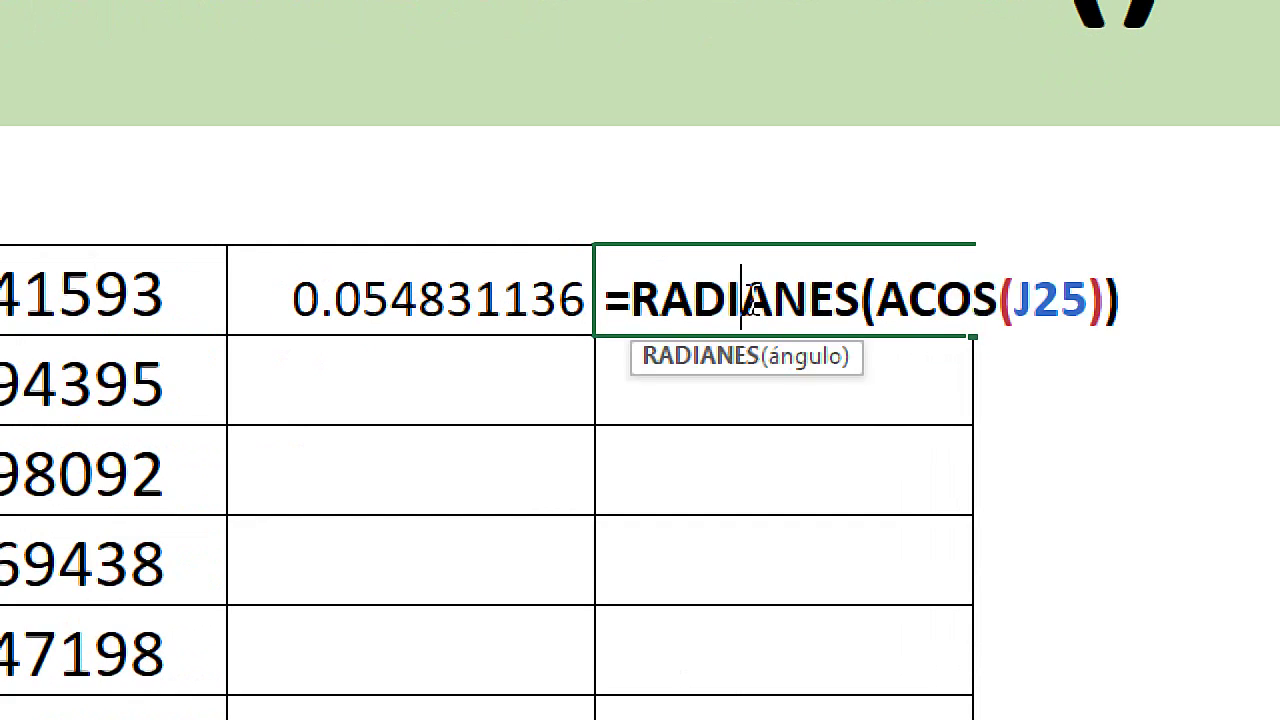
left_click_drag(765, 358, 540, 360)
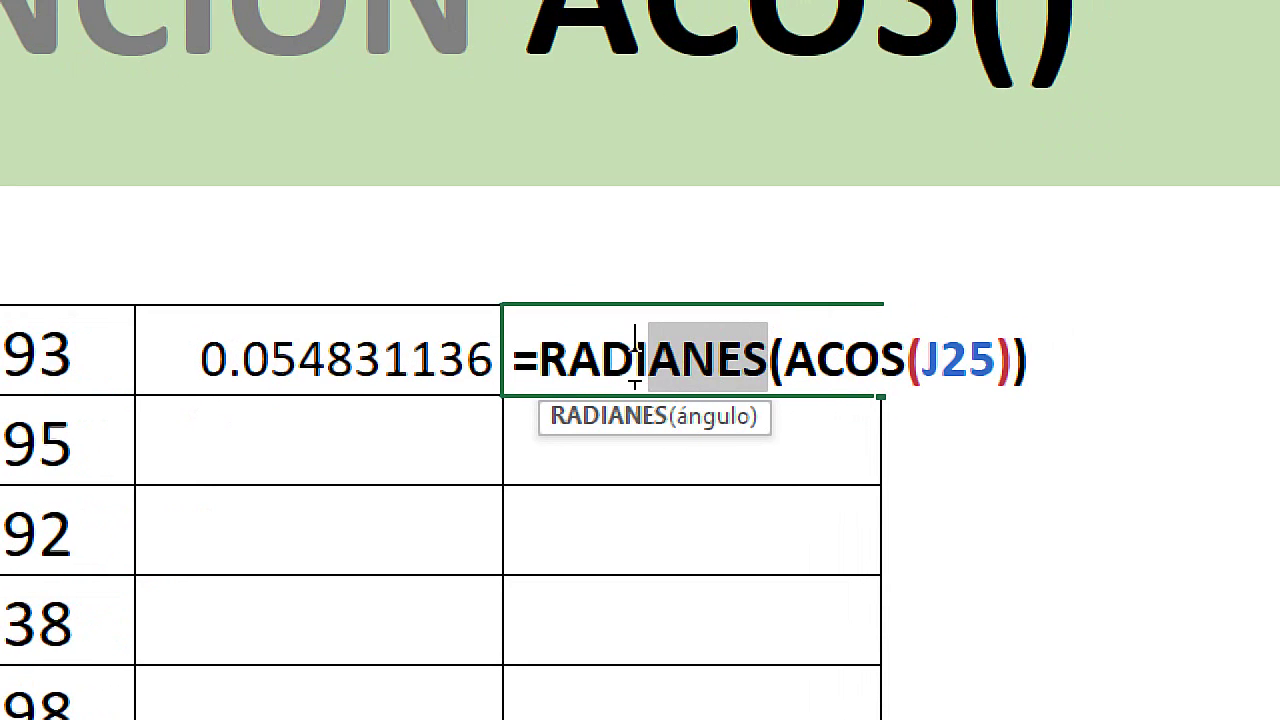
key("Escape")
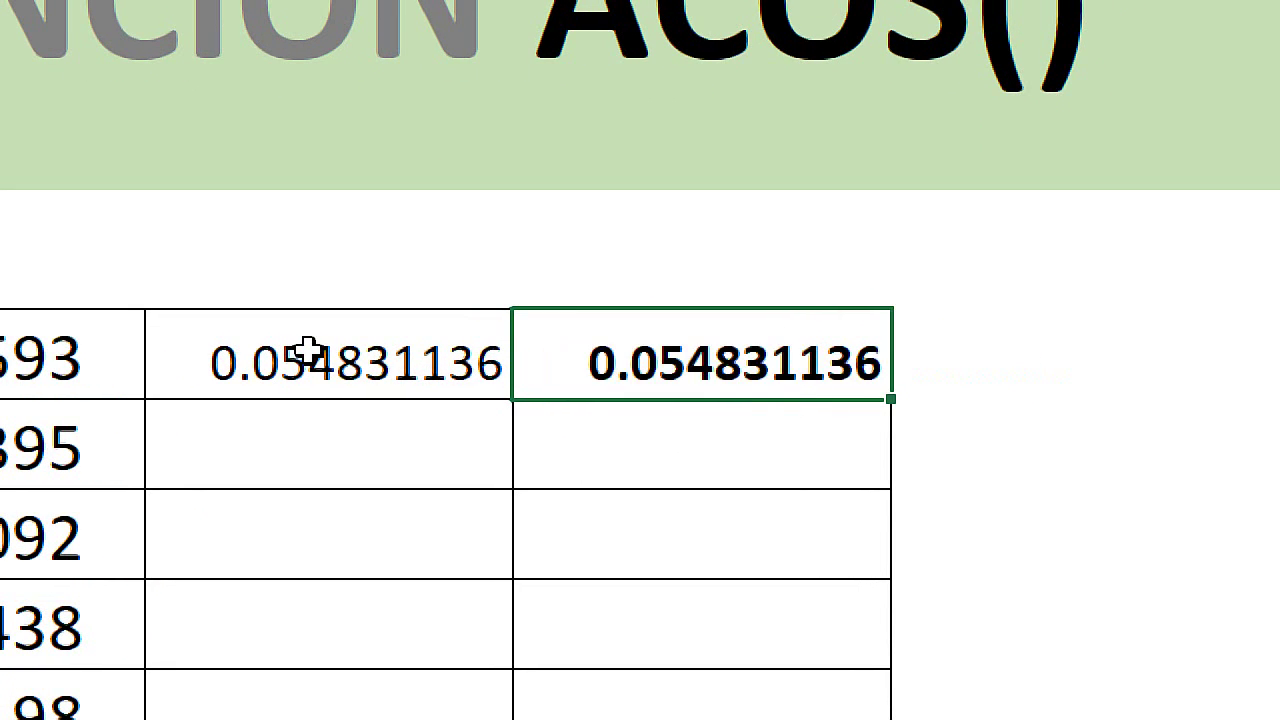
left_click(309, 349)
double_click(309, 349)
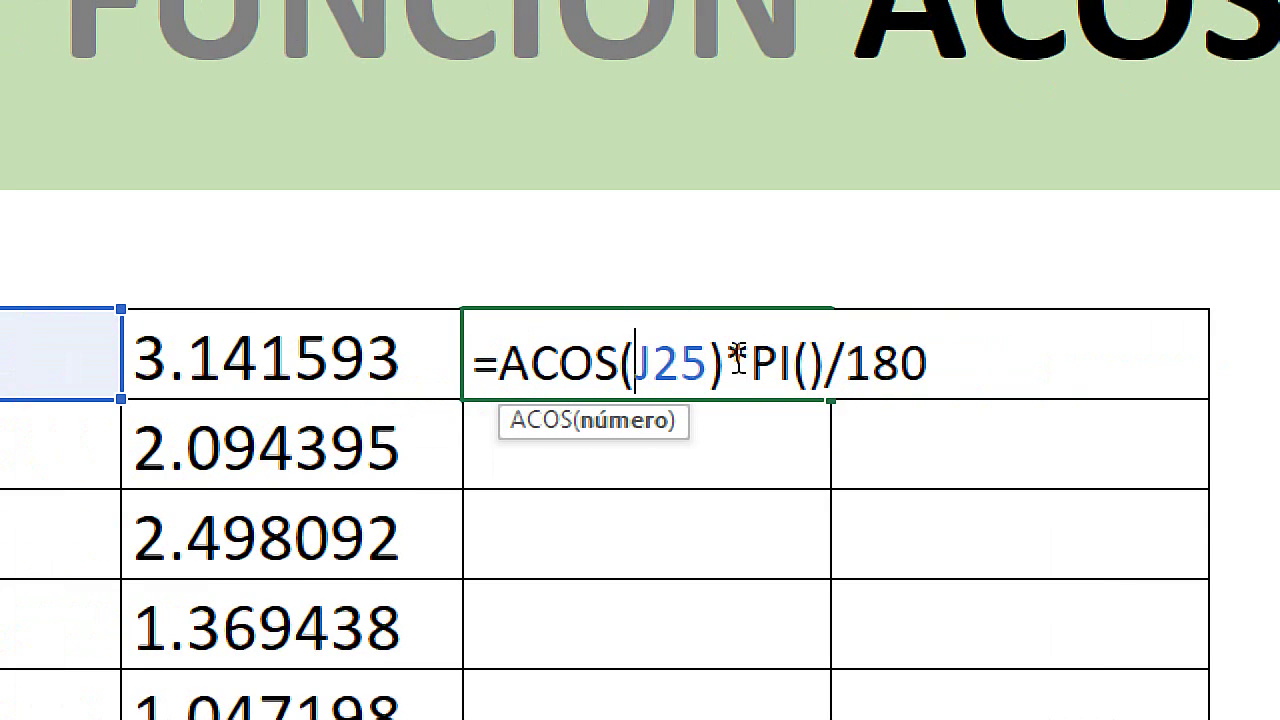
left_click_drag(732, 360, 826, 362)
left_click(778, 358)
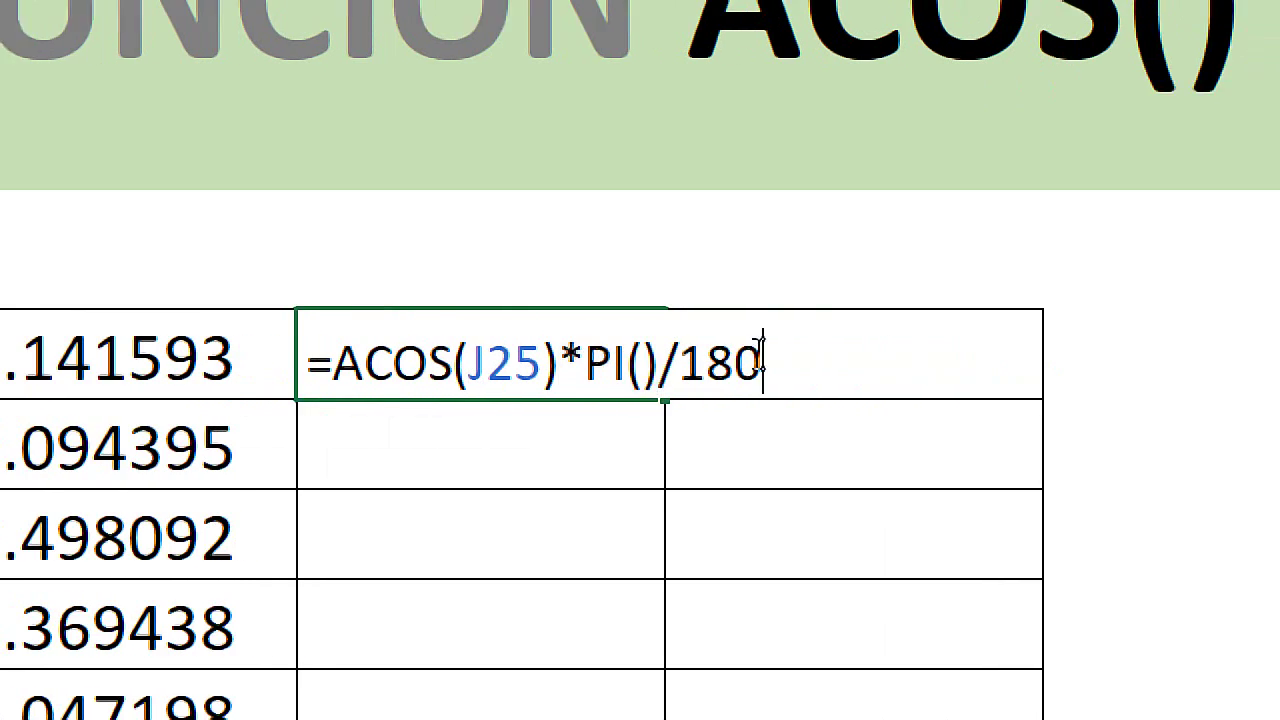
key("ctrl+Return")
key("Return")
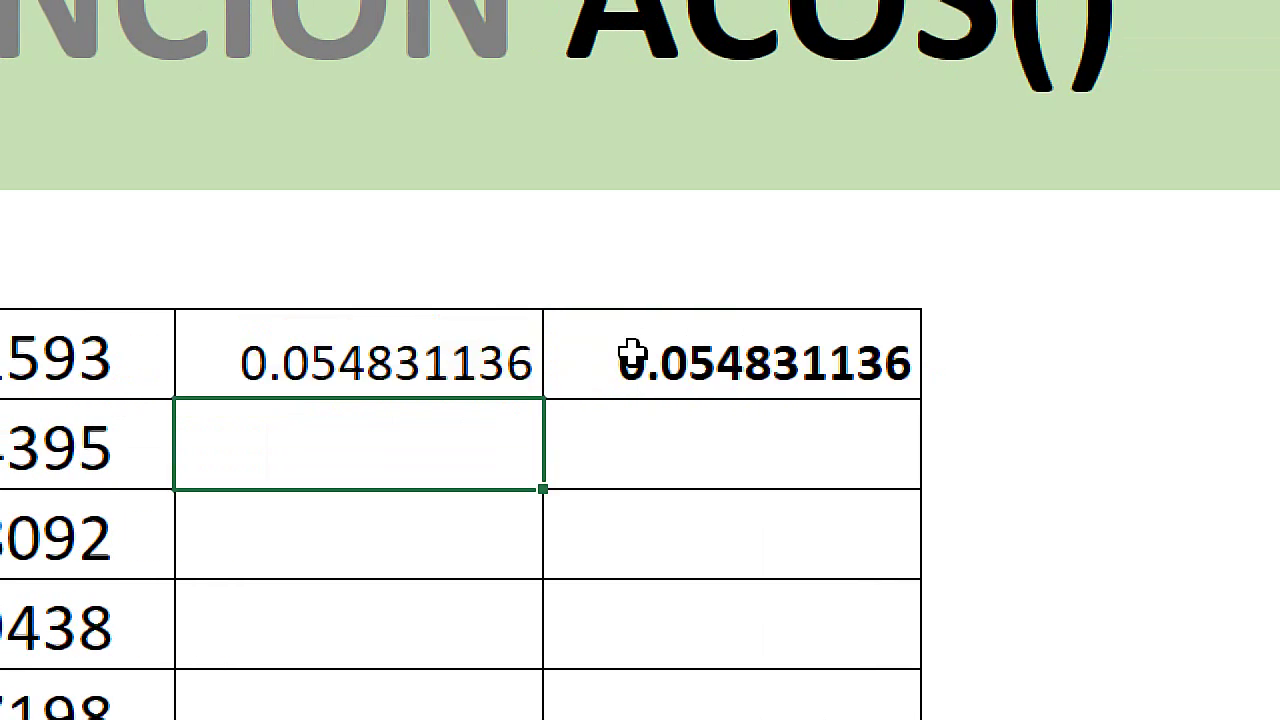
left_click(946, 367)
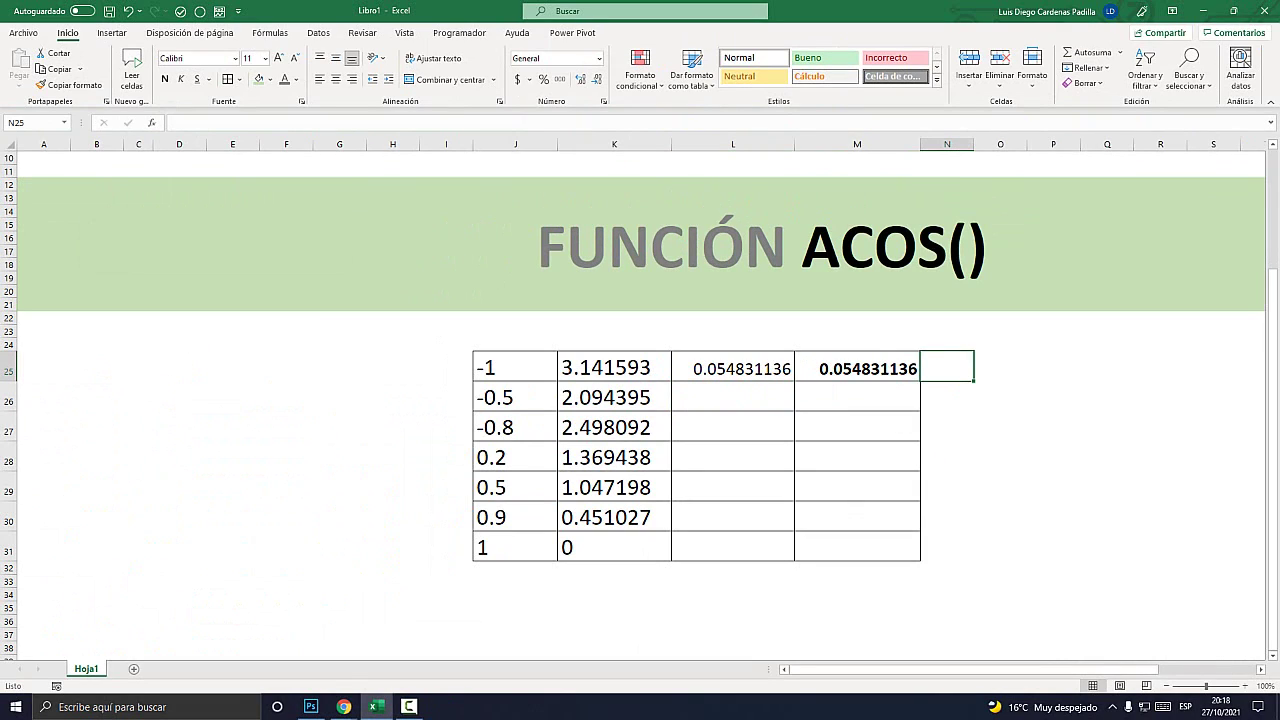
Step: Enter =GRADOS(ACOS(J25)) in N25, accepting the correction, to get 180
type("=GRA")
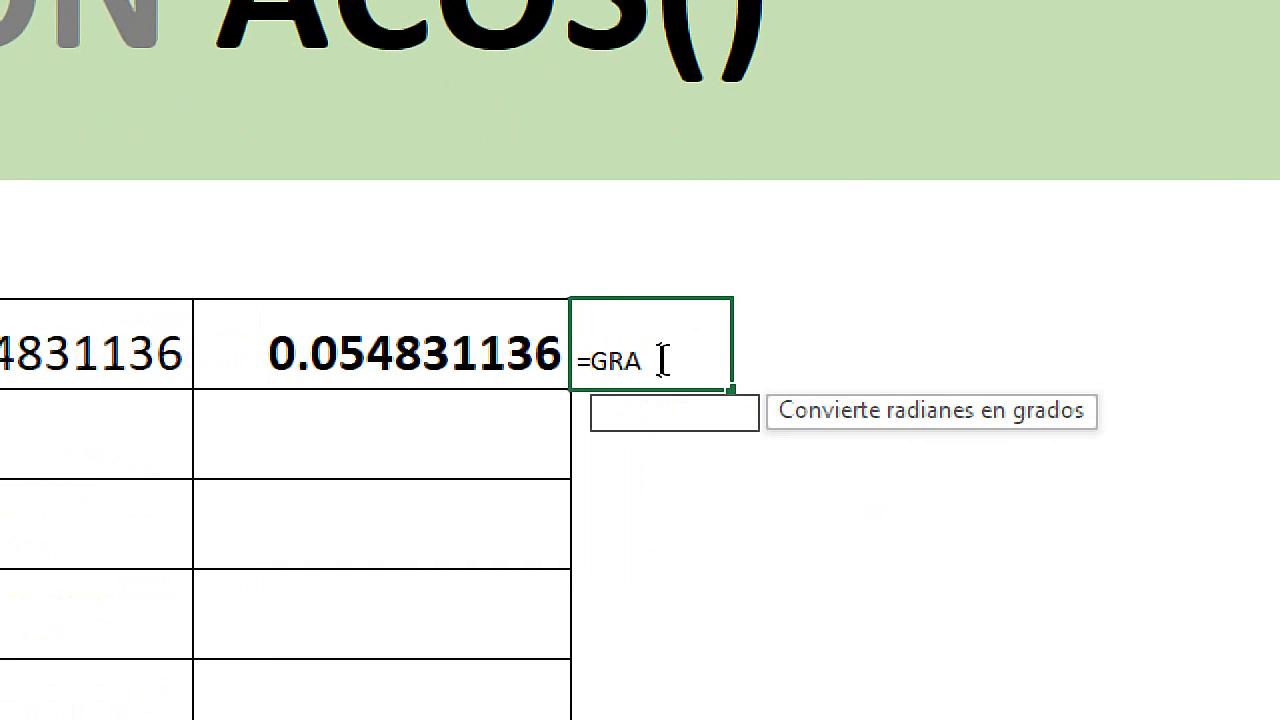
type("DO")
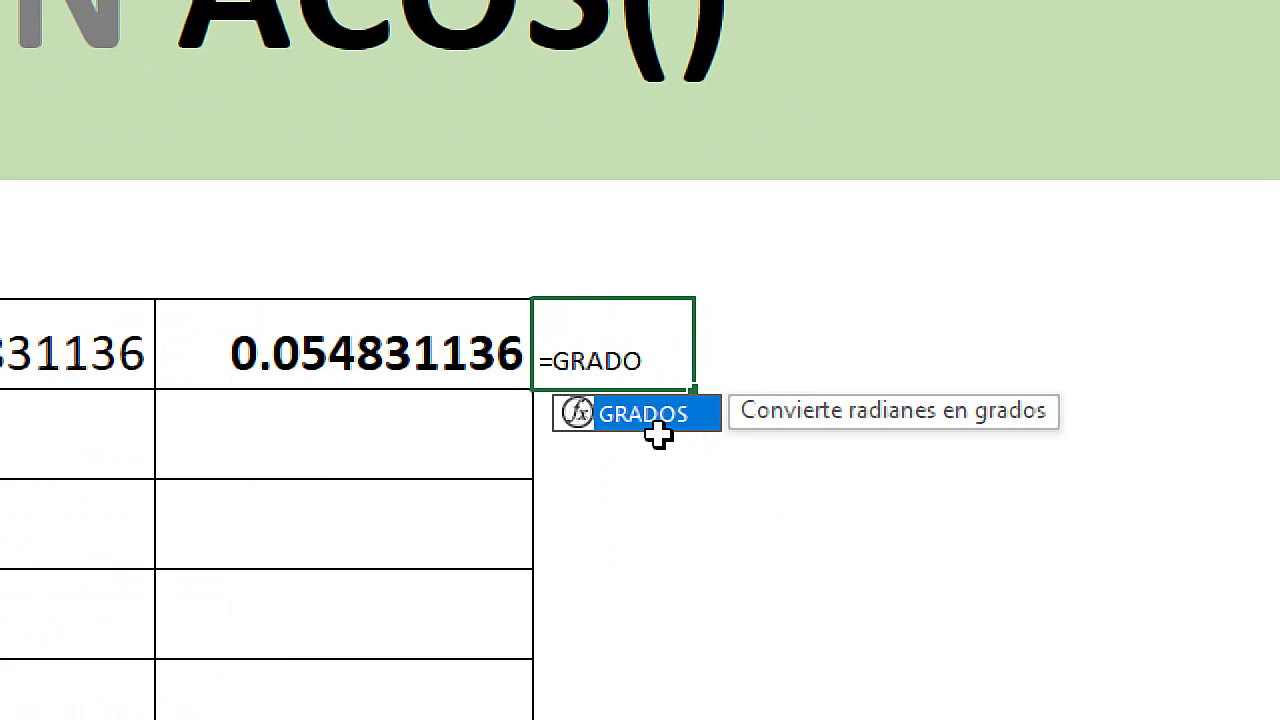
double_click(655, 416)
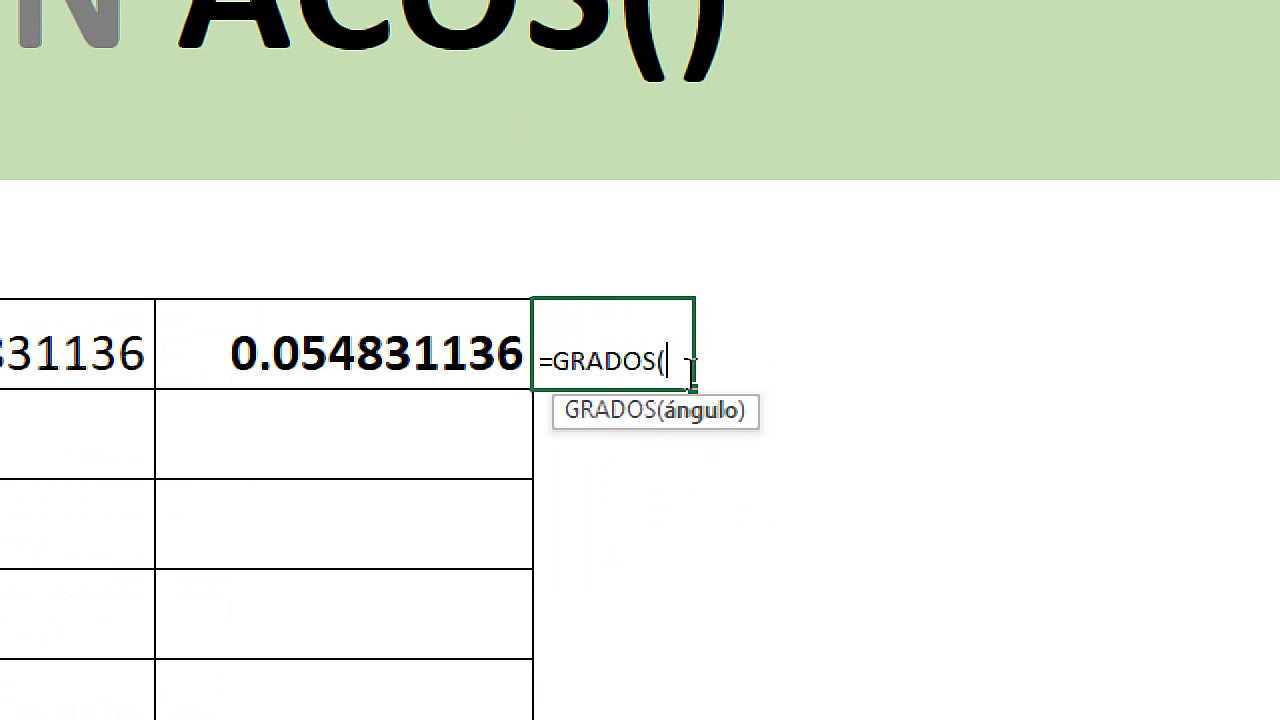
type("ACOS")
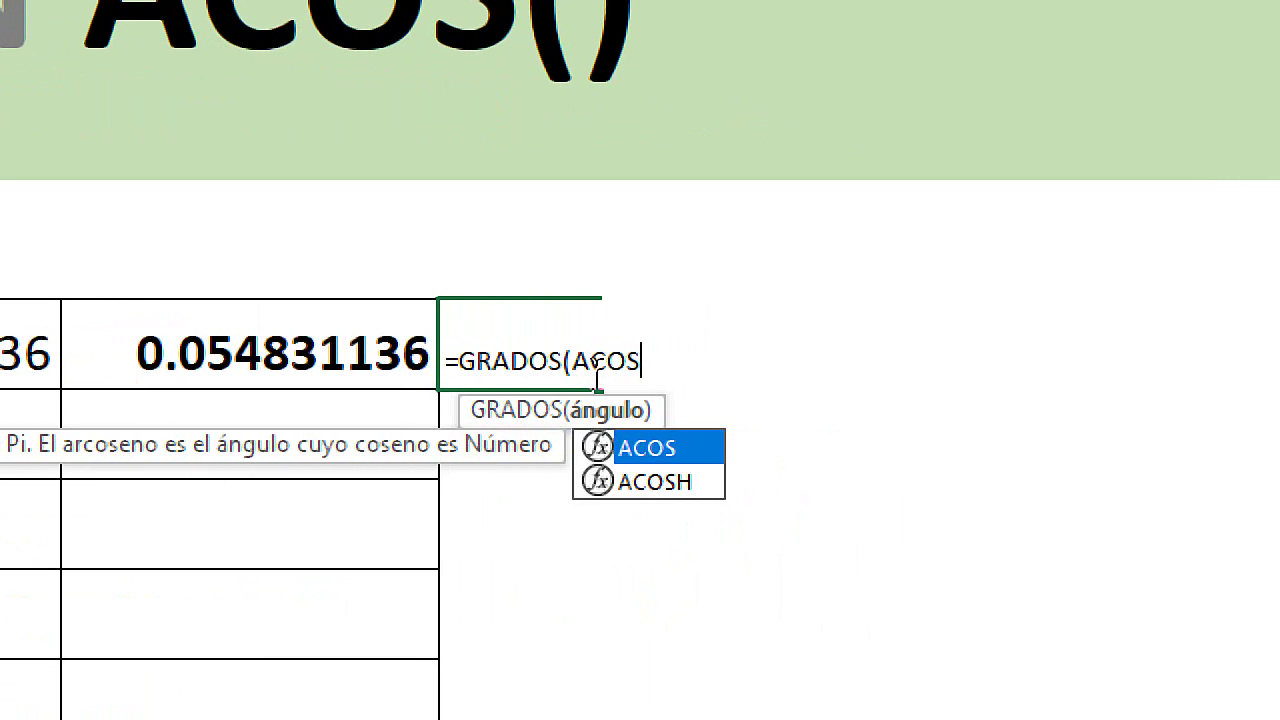
type("(")
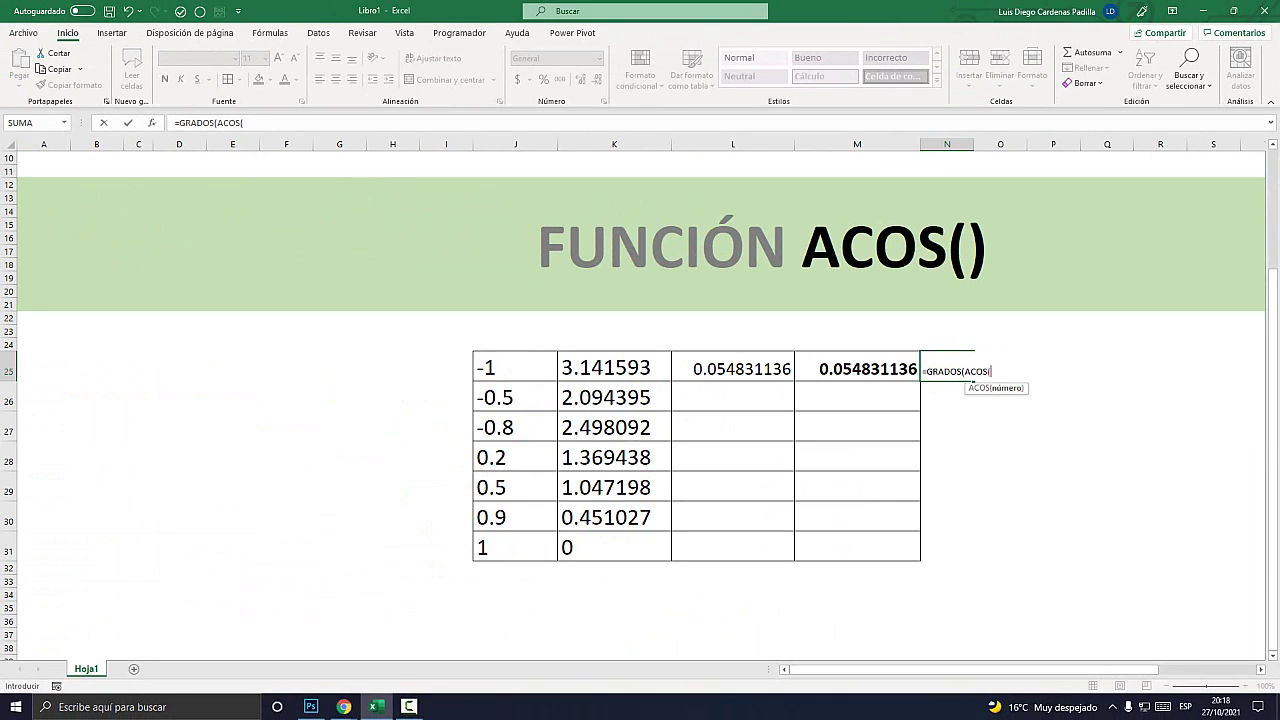
left_click(515, 367)
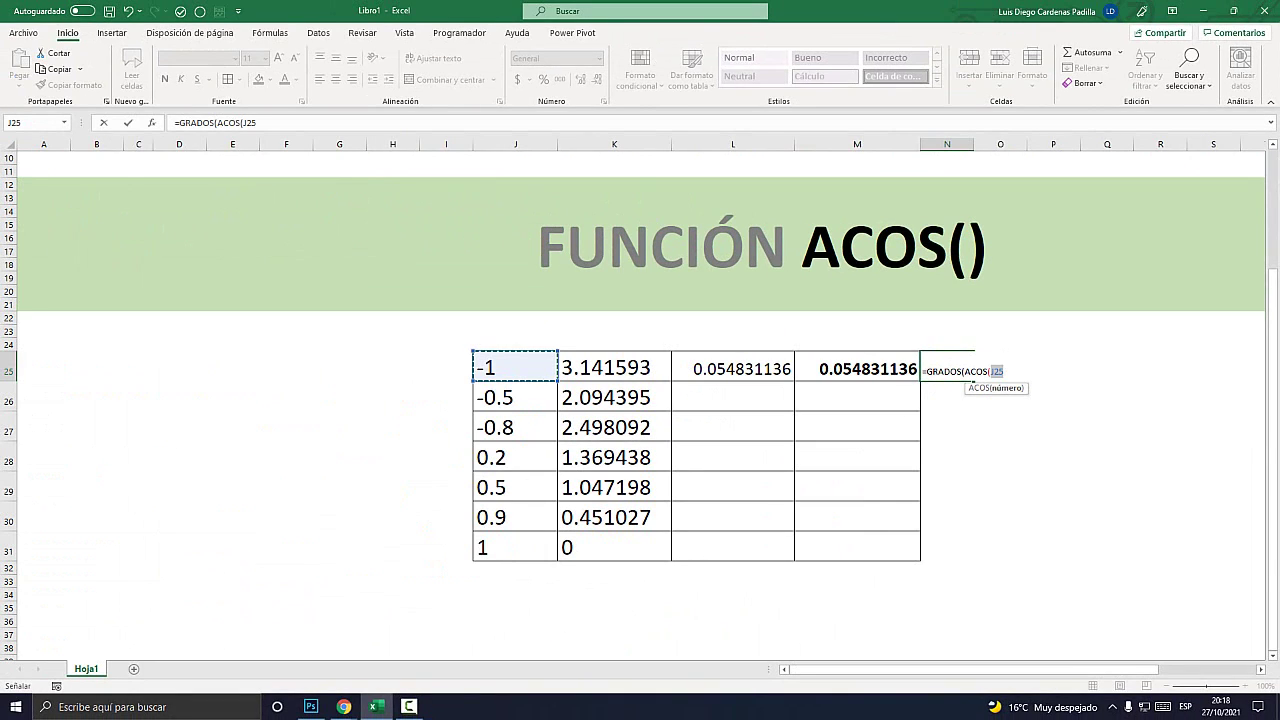
type(")")
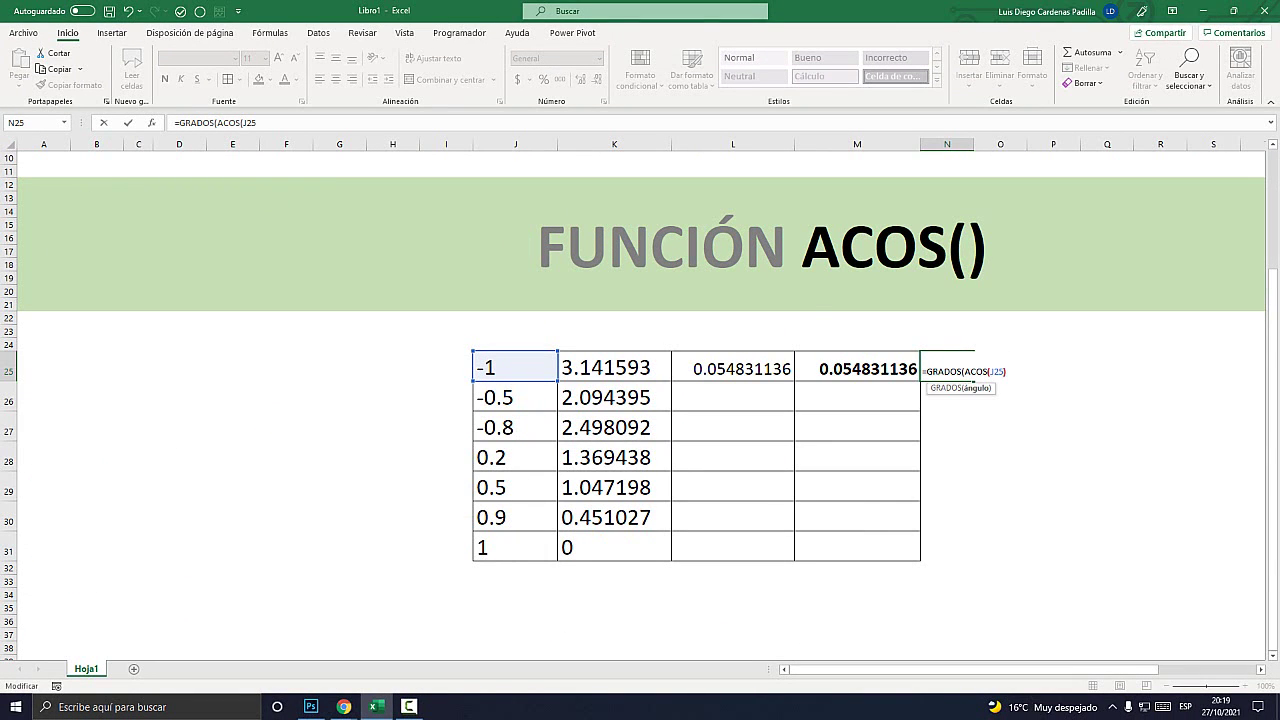
key("Return")
key("Return")
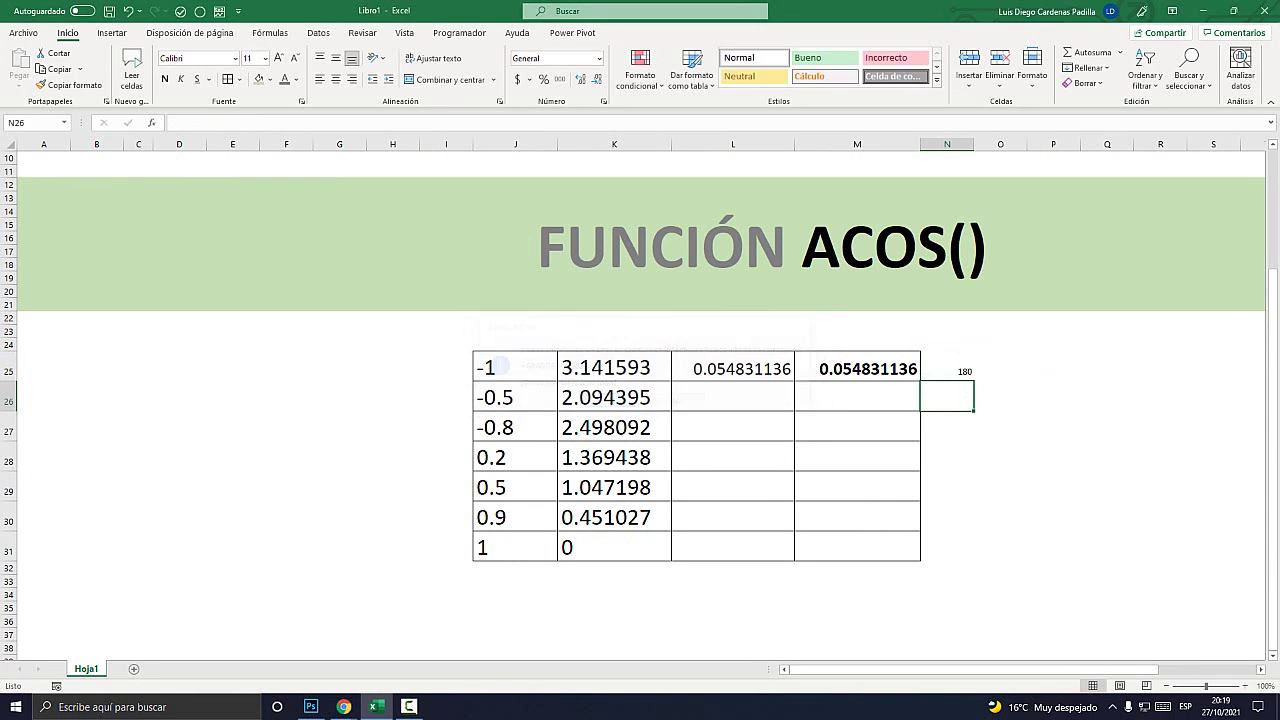
key("Up")
Step: Review N25's formula, highlighting its ACOS(J25) argument
key("F2")
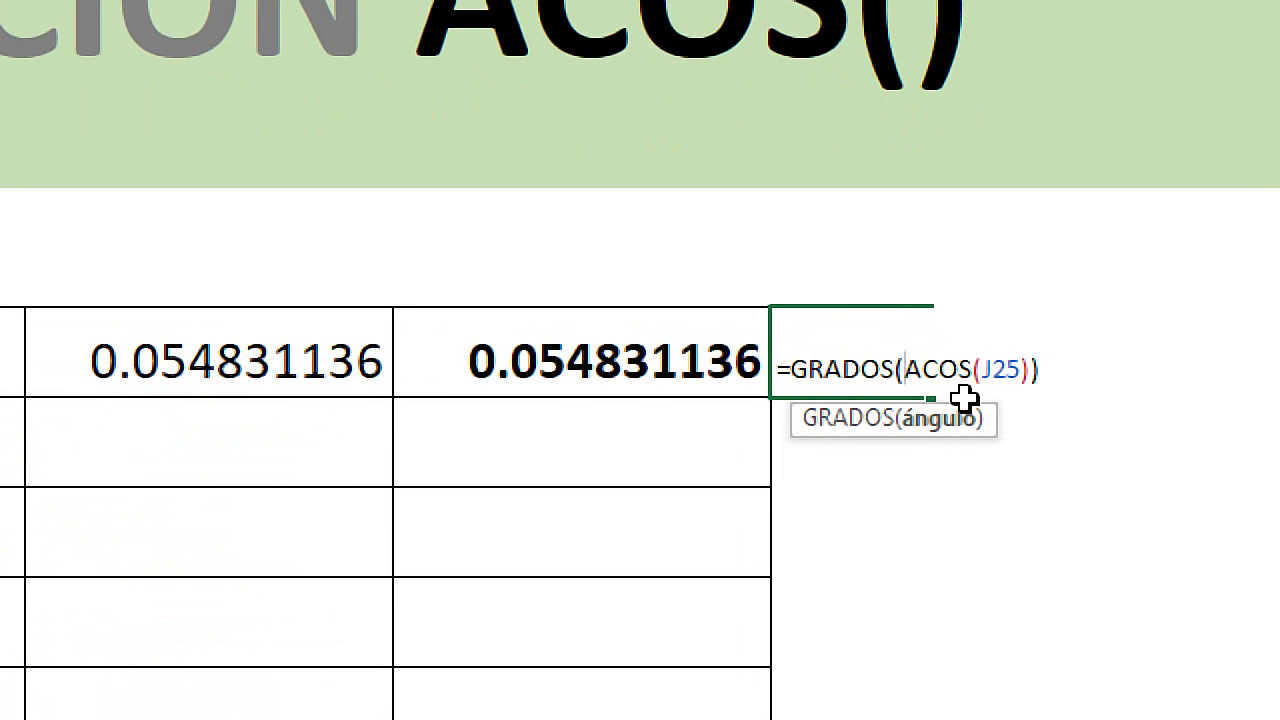
left_click(1014, 371)
left_click_drag(1004, 368, 905, 370)
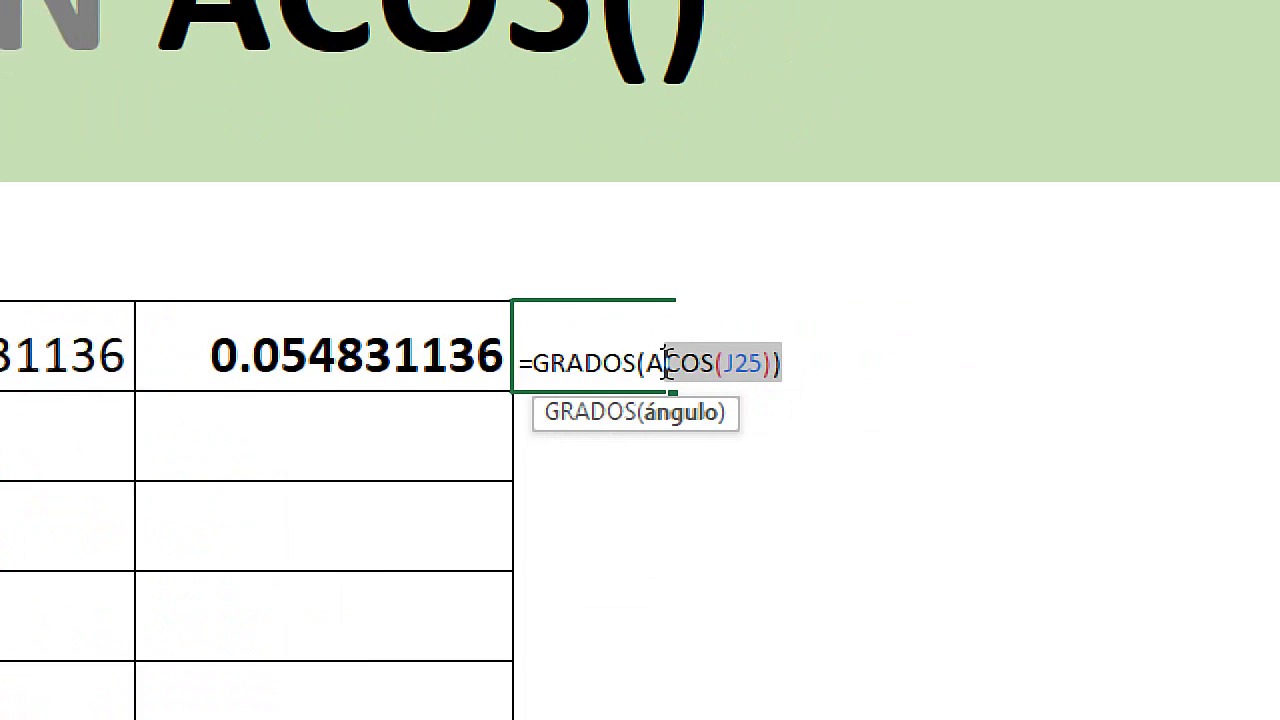
left_click(906, 369)
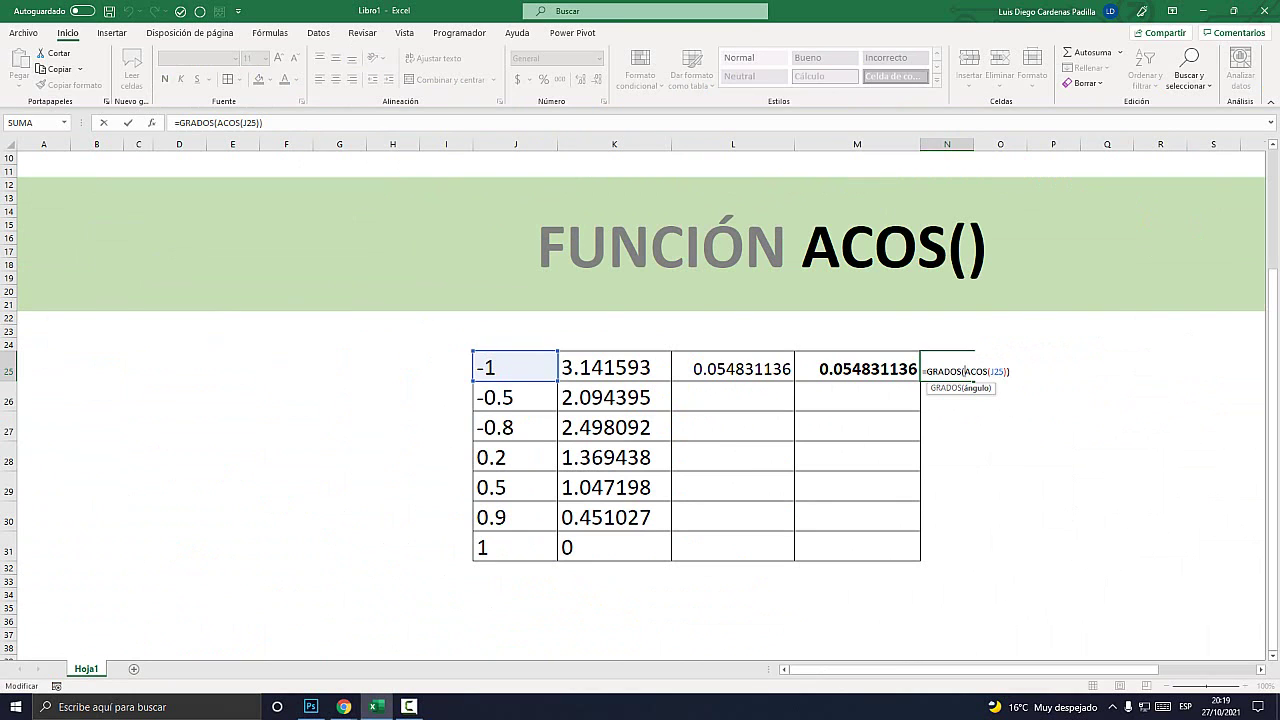
Step: Clear the GRADOS test from N25 and review L25's *PI()/180 formula
key("ctrl+Return")
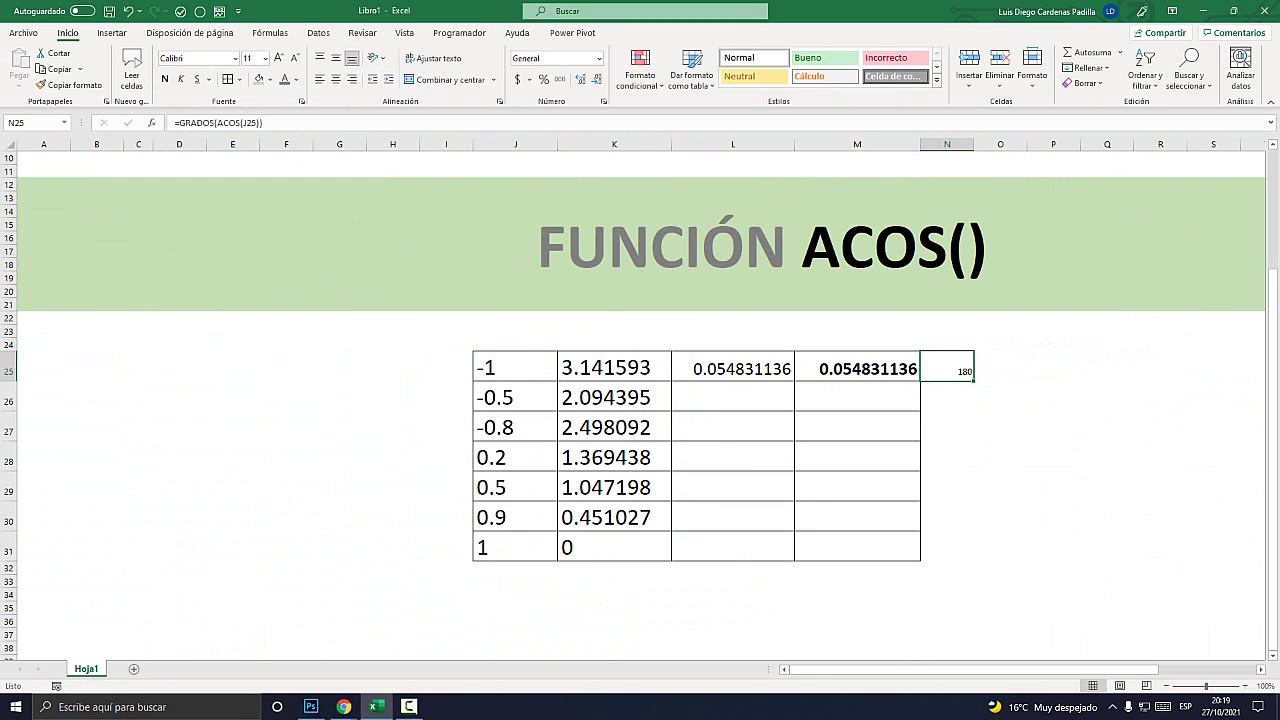
key("Delete")
left_click(733, 368)
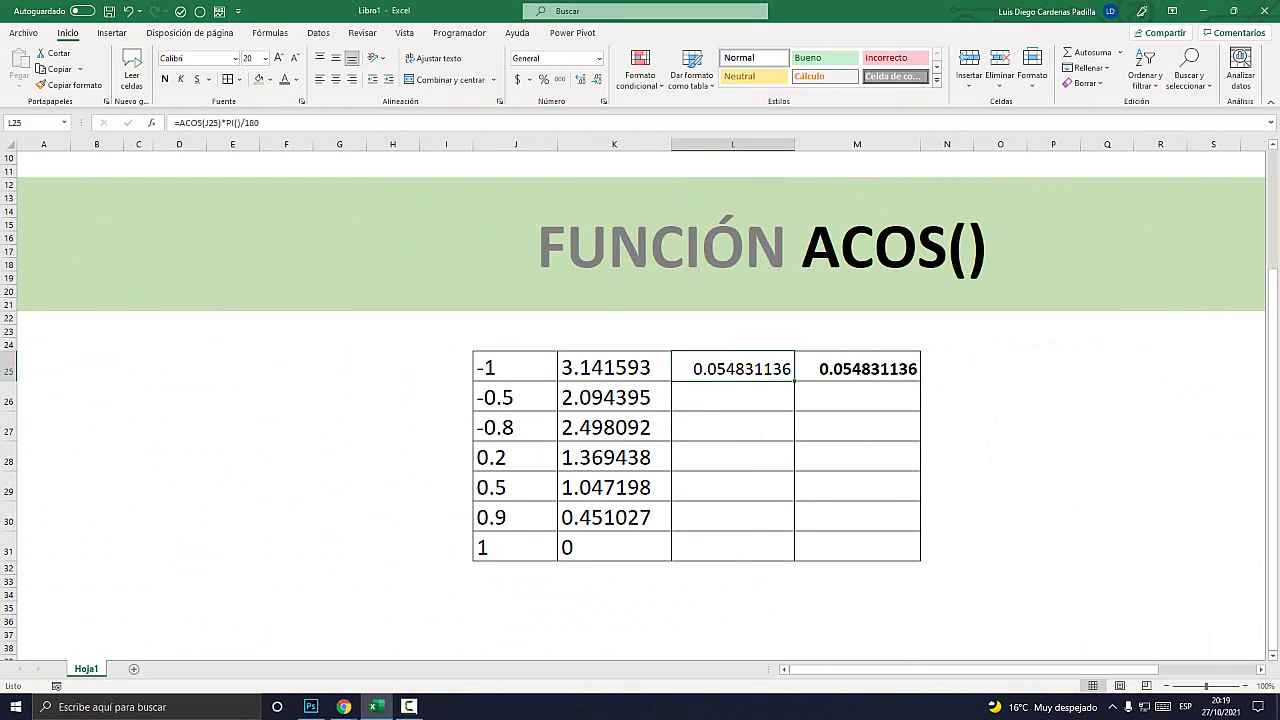
double_click(741, 368)
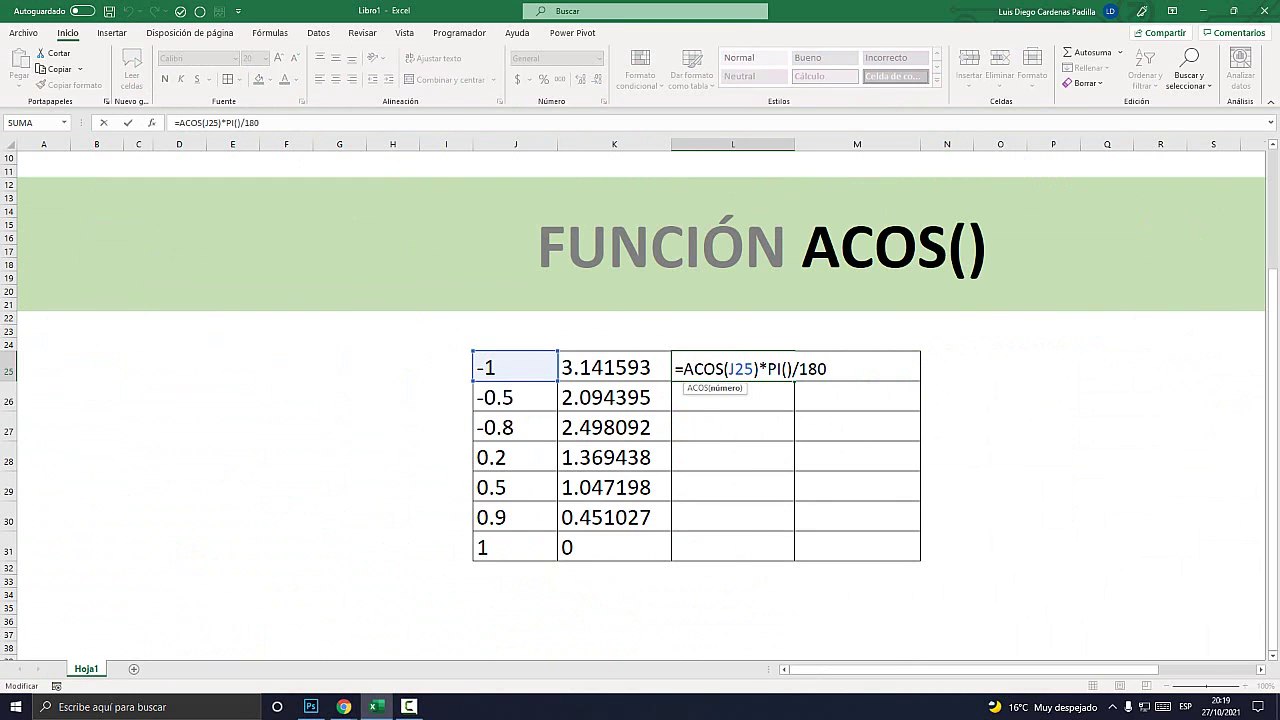
left_click_drag(758, 368, 828, 368)
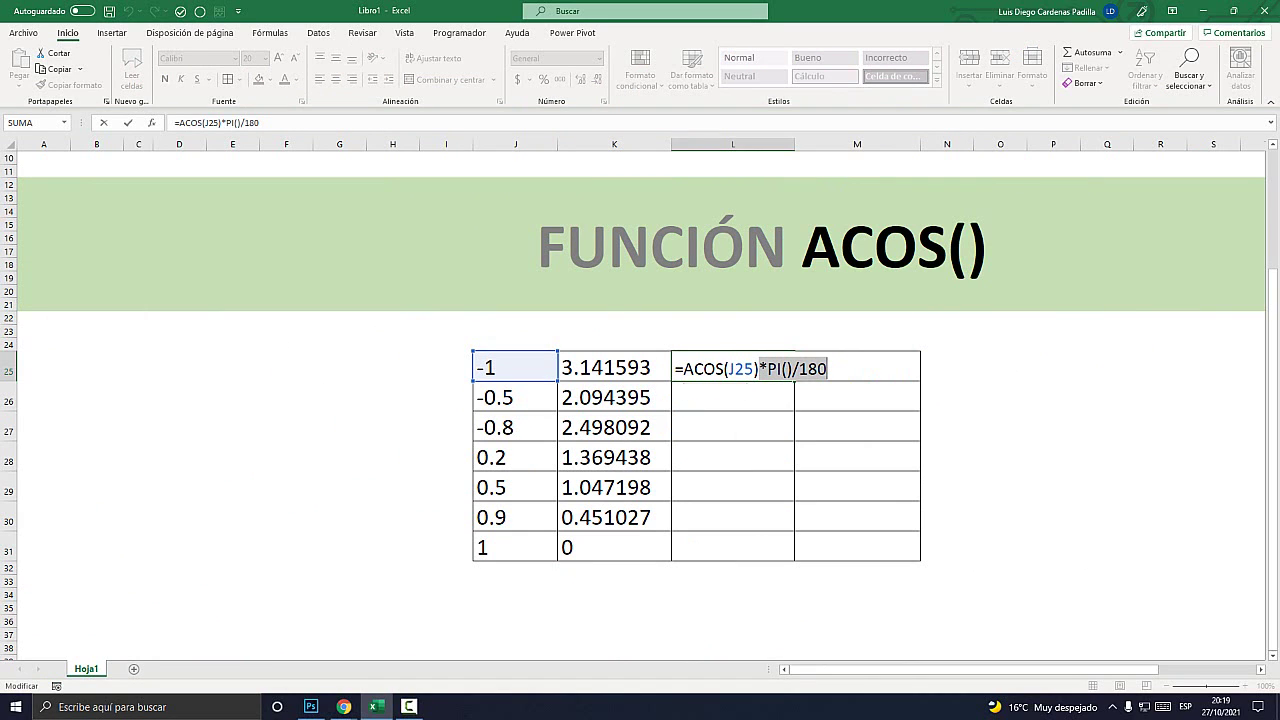
key("Escape")
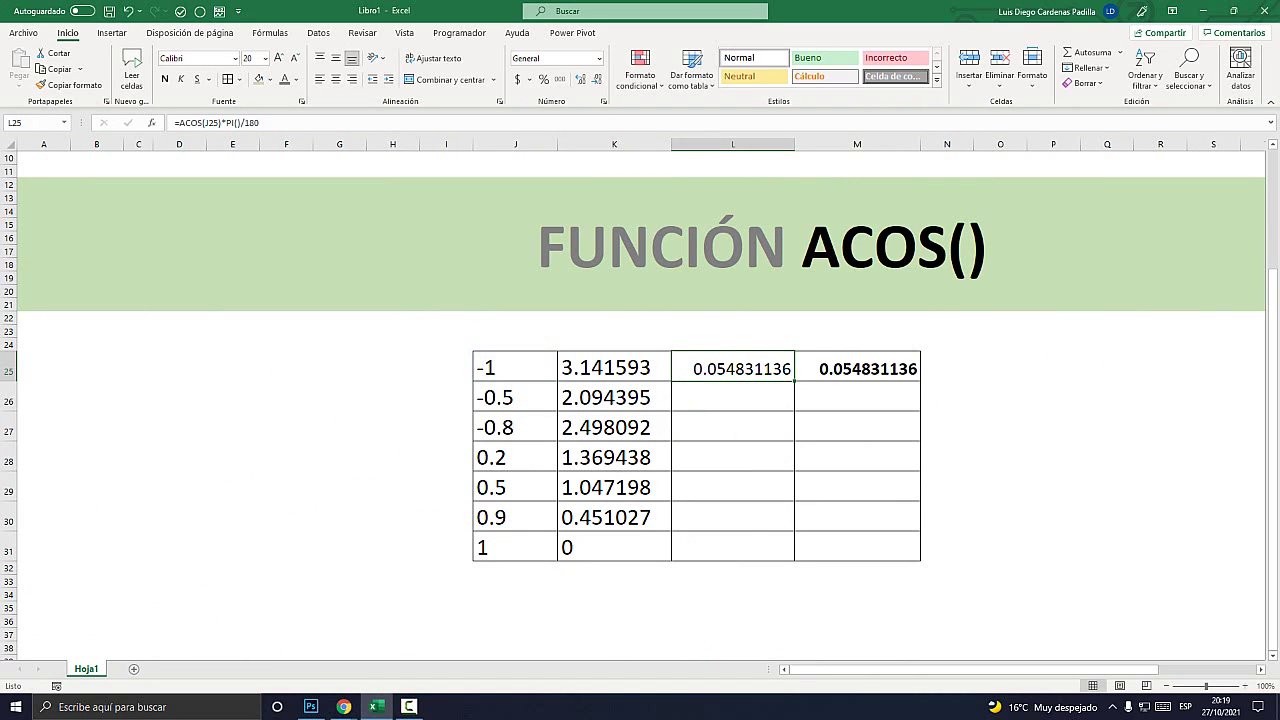
Step: Review the RADIANES function in M25's formula without changing it
double_click(866, 368)
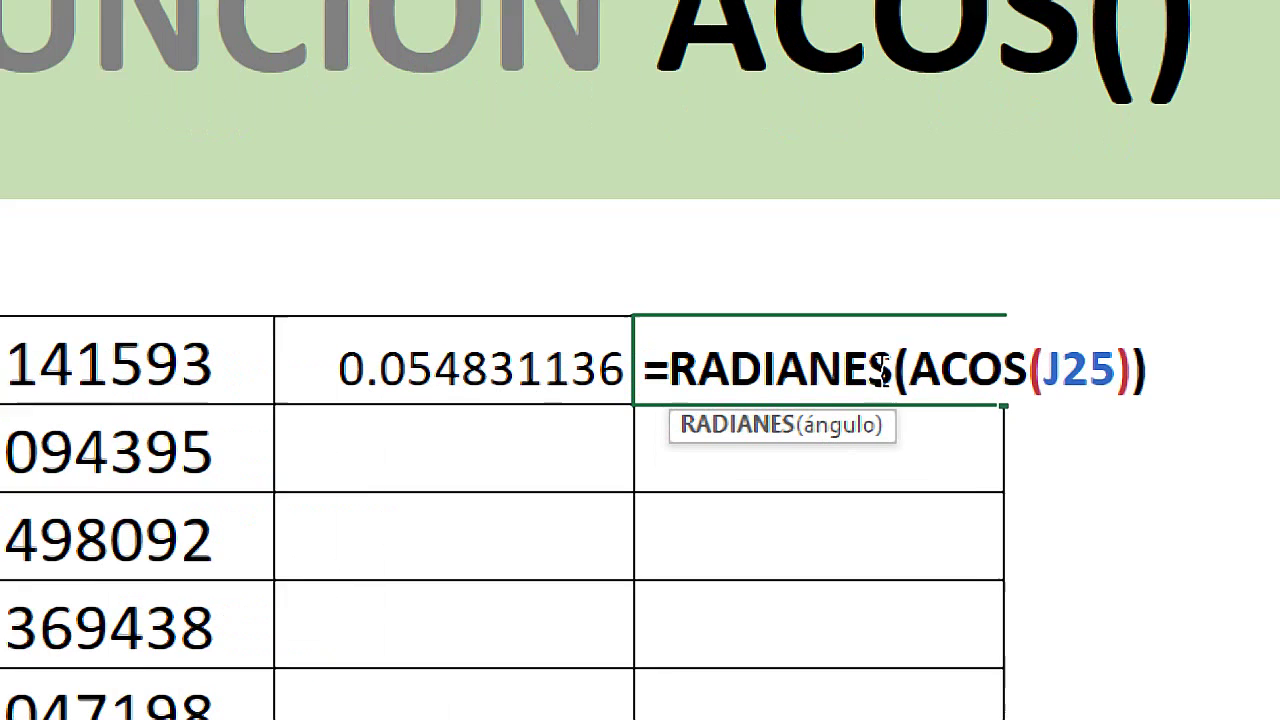
left_click_drag(882, 370, 826, 370)
left_click_drag(722, 368, 665, 368)
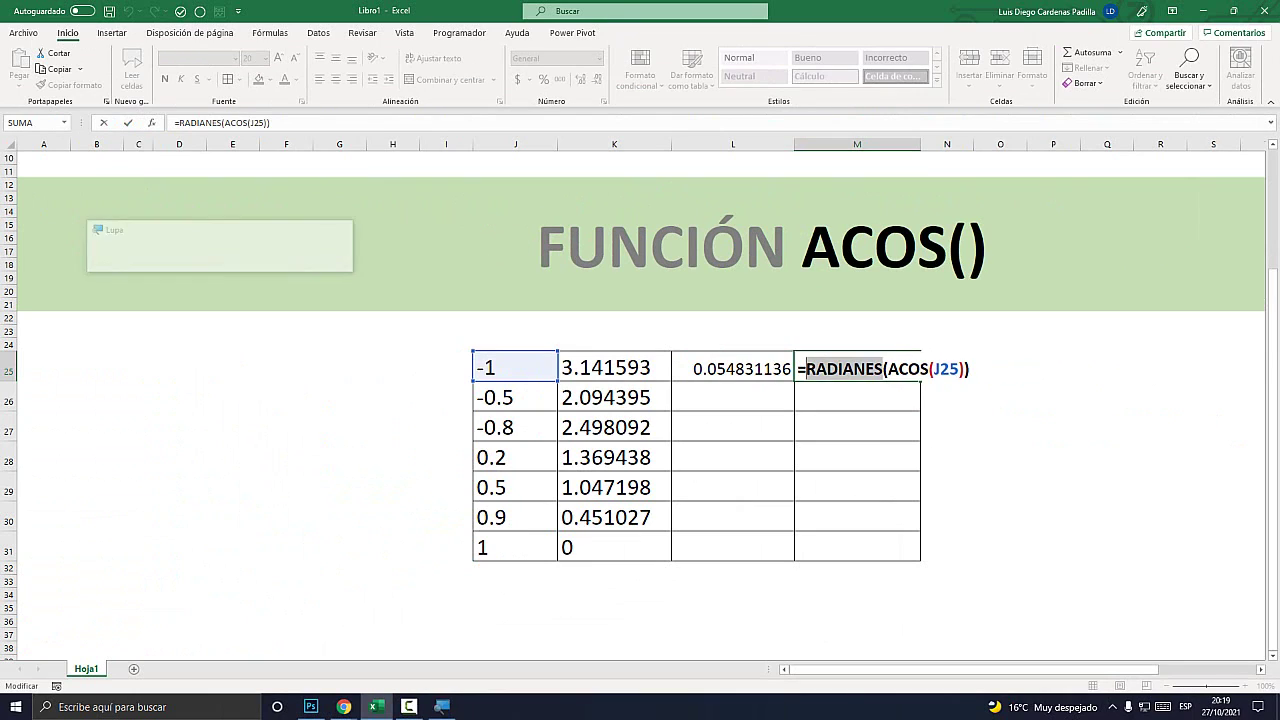
left_click(733, 368)
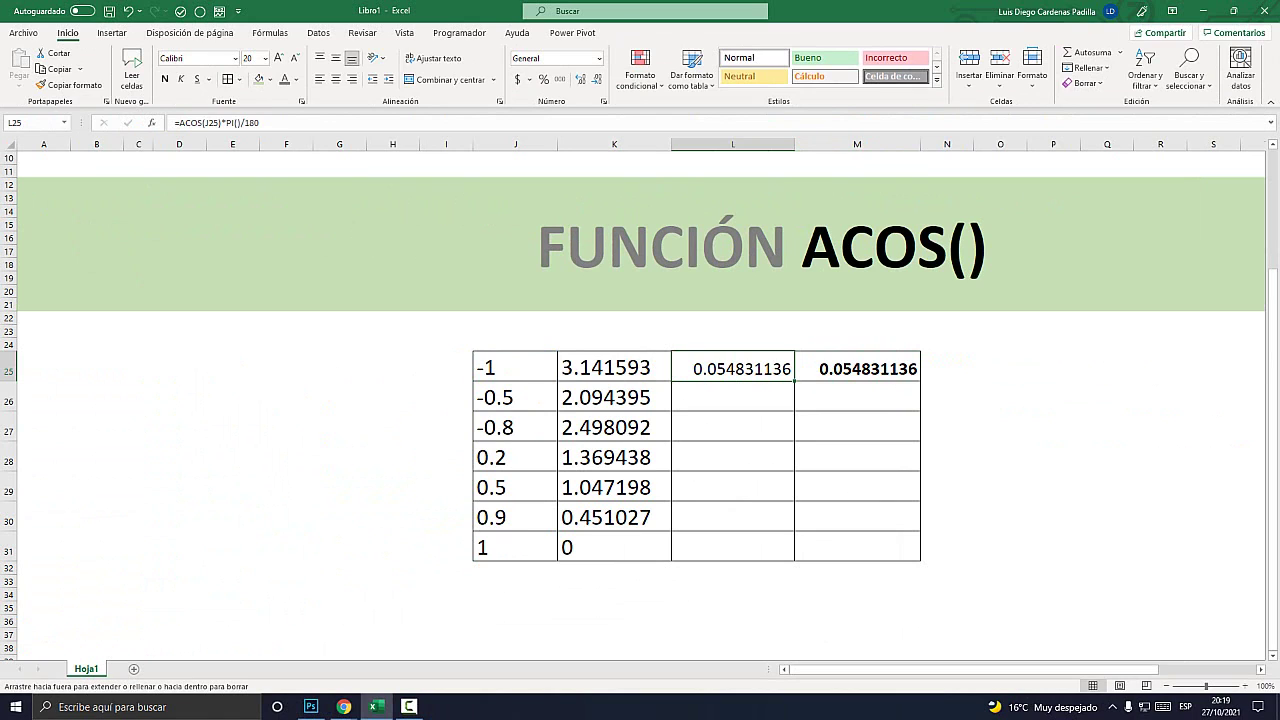
Step: Fill the L25 and M25 formulas down to L31 and M31
left_click_drag(794, 381, 794, 558)
left_click(857, 368)
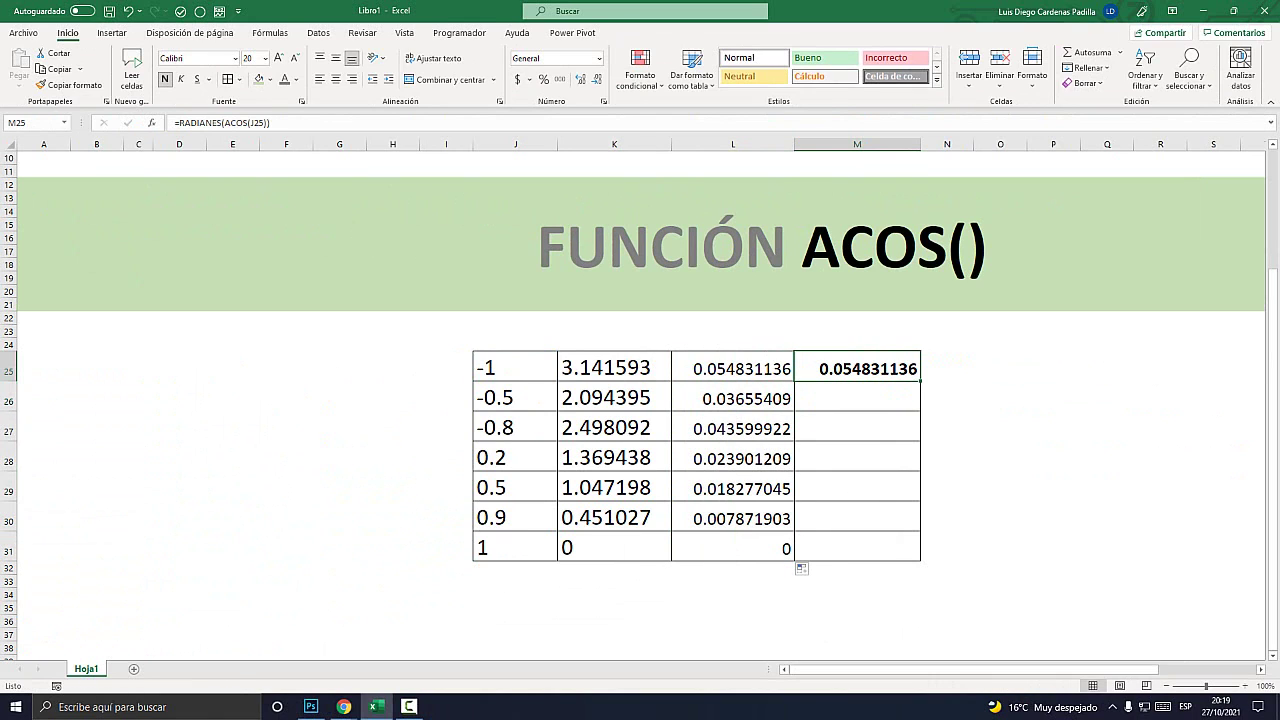
left_click_drag(920, 381, 920, 558)
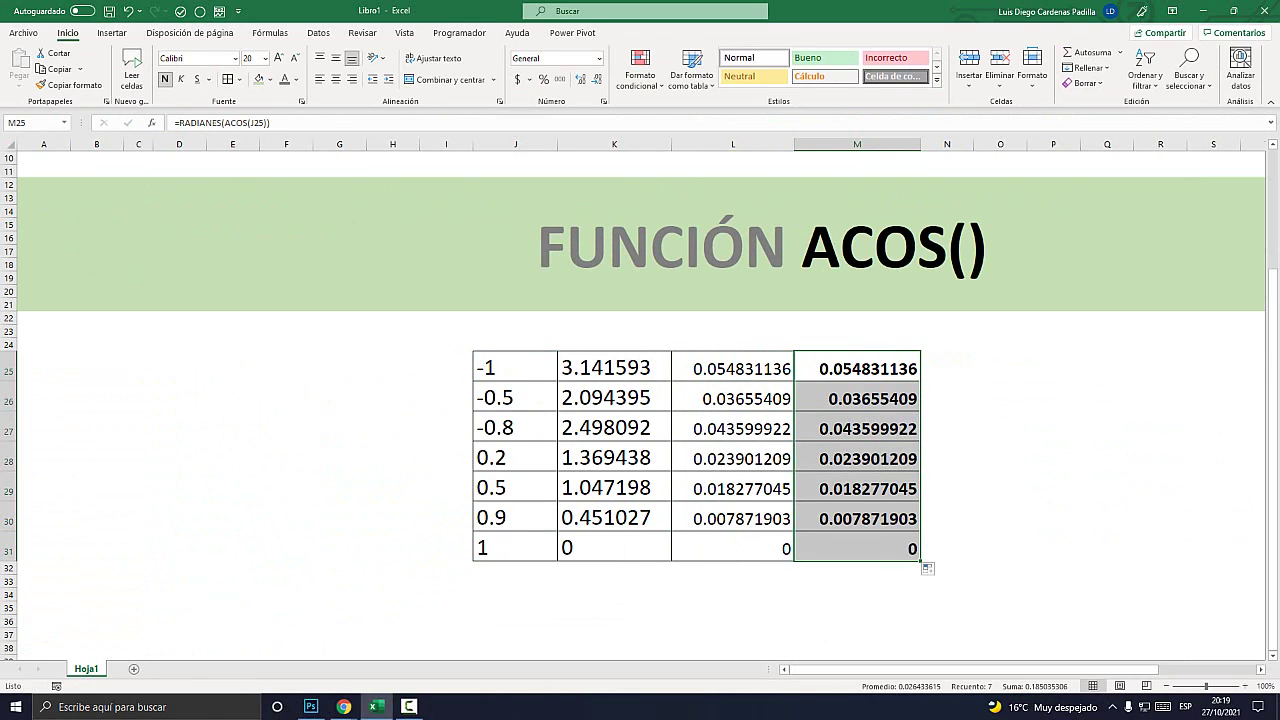